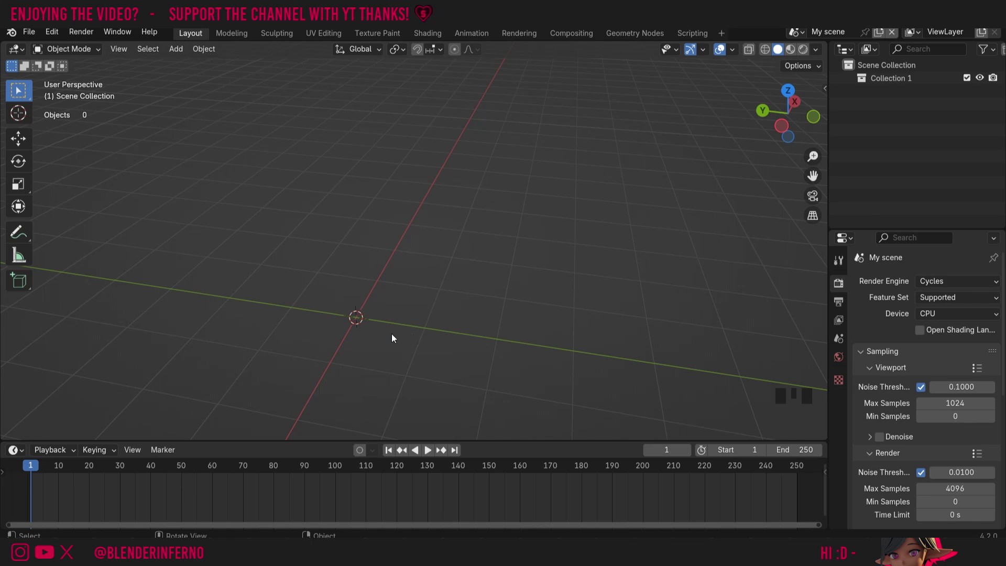
Step: Add a cube mesh through Shift+A and switch it into Edit Mode
{"action": "key", "text": "shift+a"}
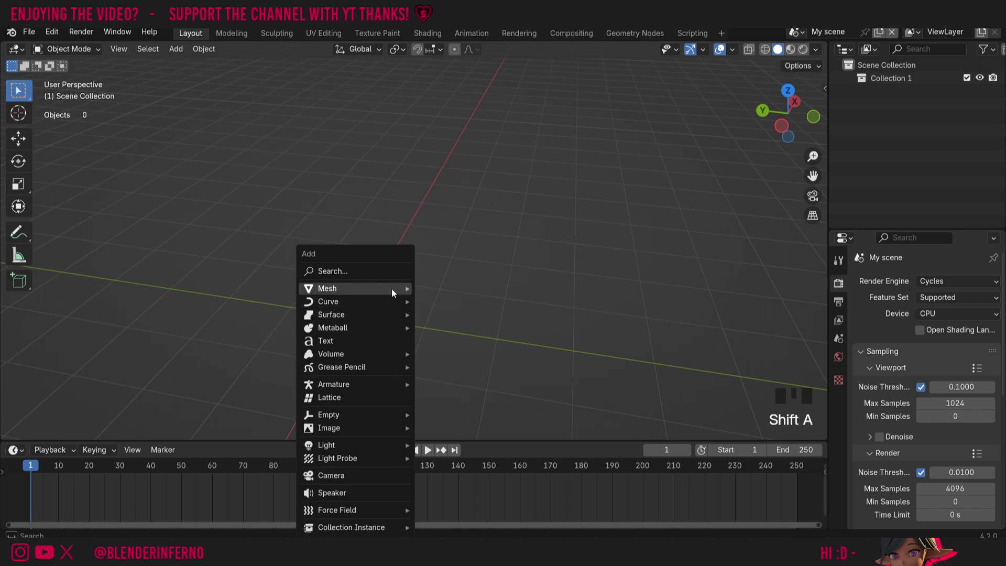
{"action": "left_click", "coordinate": [445, 301]}
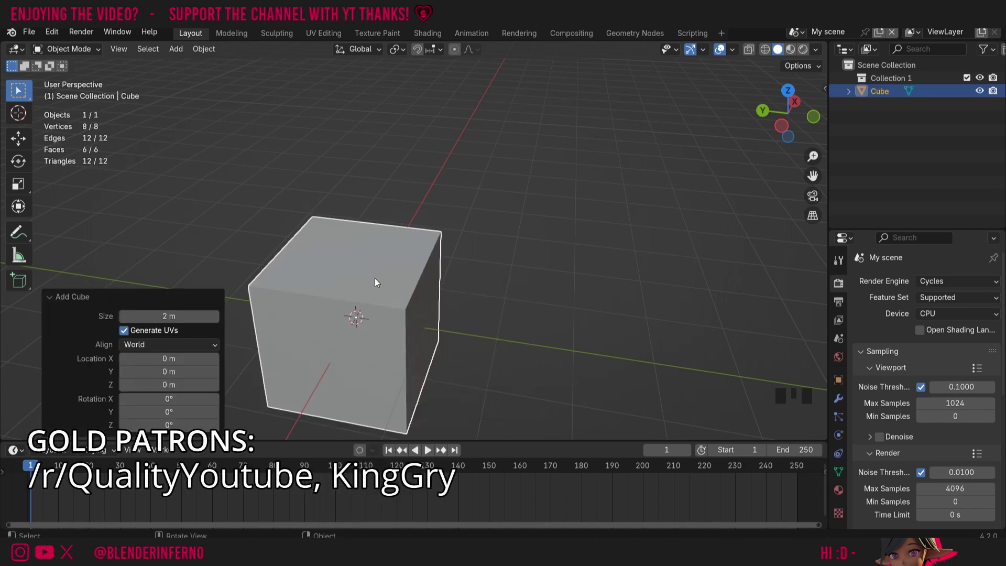
{"action": "key", "text": "Tab"}
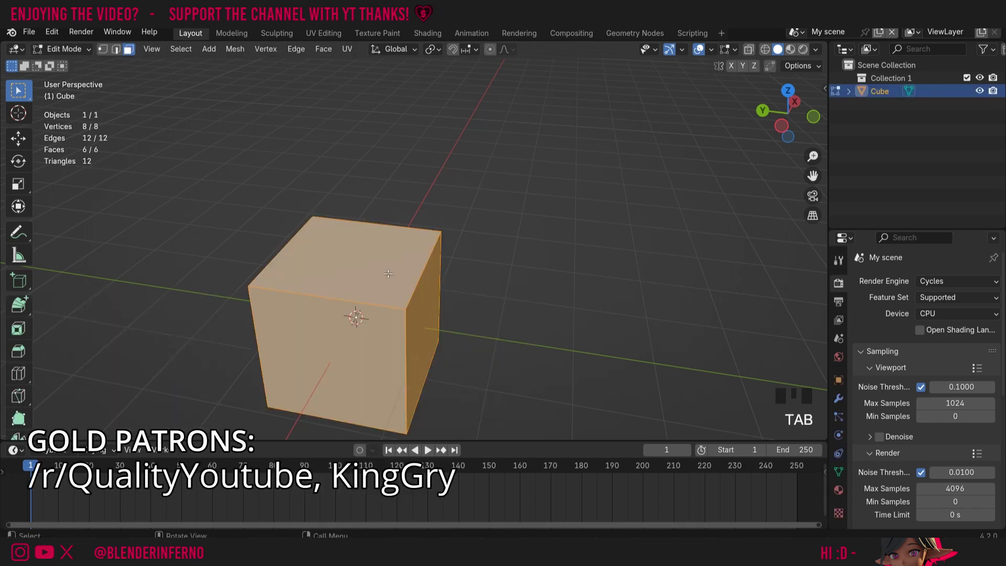
Step: Subdivide all the cube's faces and raise Number of Cuts to 5 in the redo panel
{"action": "right_click", "coordinate": [349, 218]}
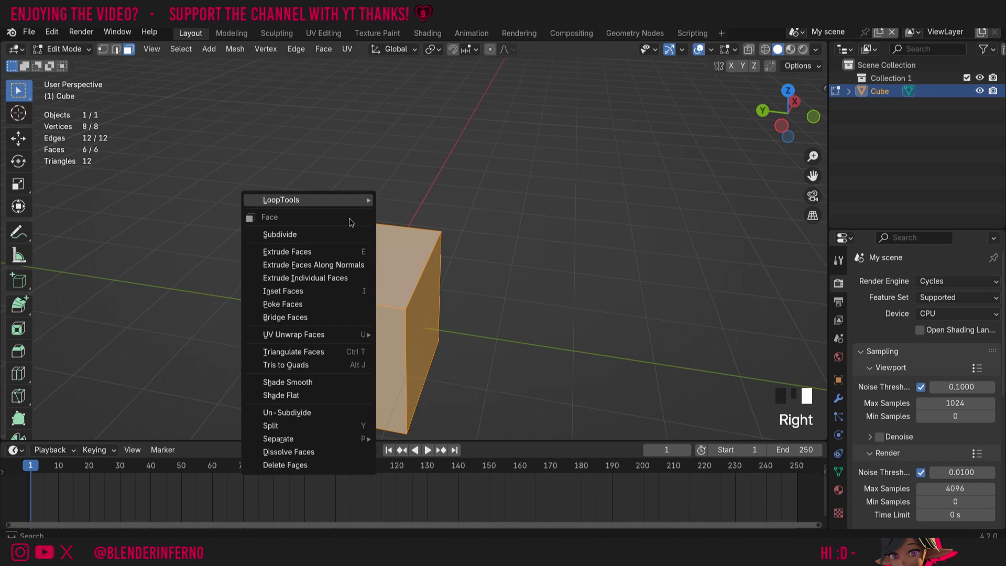
{"action": "left_click", "coordinate": [336, 234]}
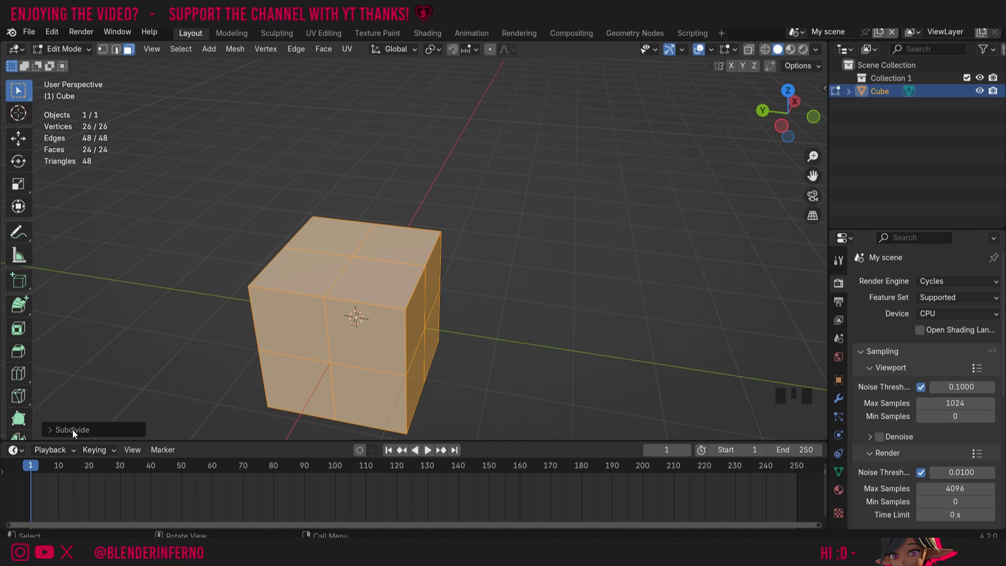
{"action": "left_click", "coordinate": [50, 430]}
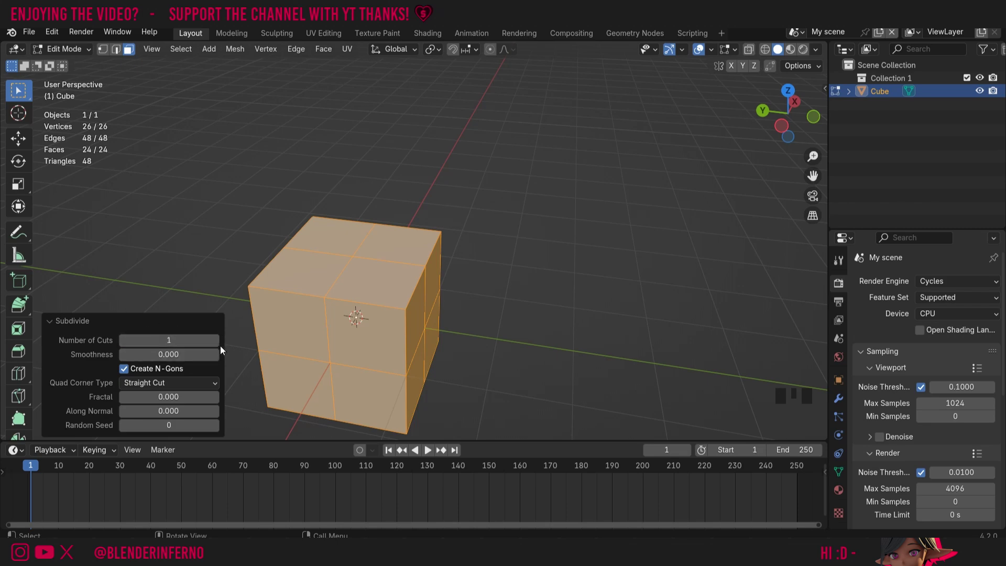
{"action": "mouse_move", "coordinate": [214, 341]}
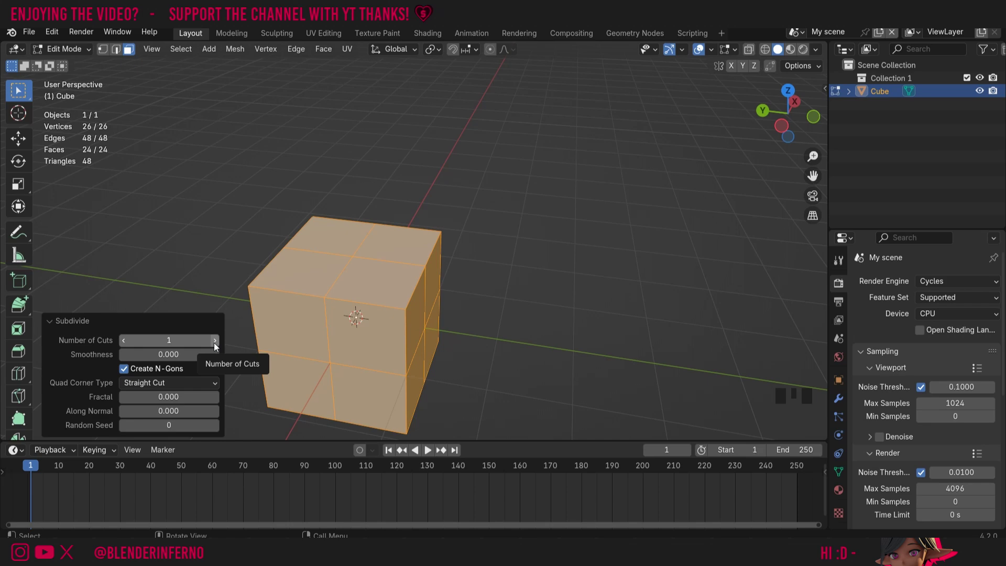
{"action": "left_click", "coordinate": [215, 340]}
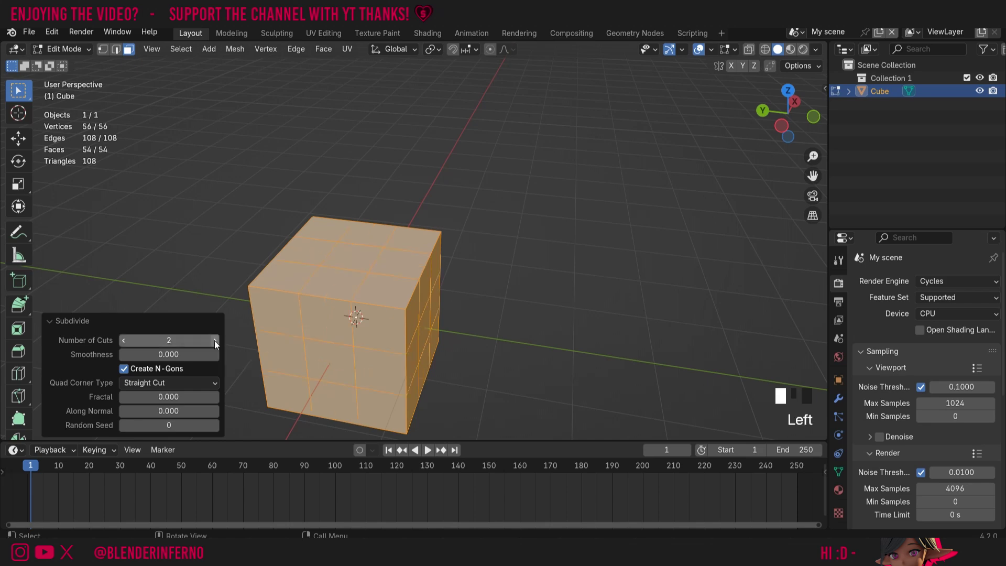
{"action": "left_click", "coordinate": [215, 340]}
{"action": "left_click", "coordinate": [214, 341]}
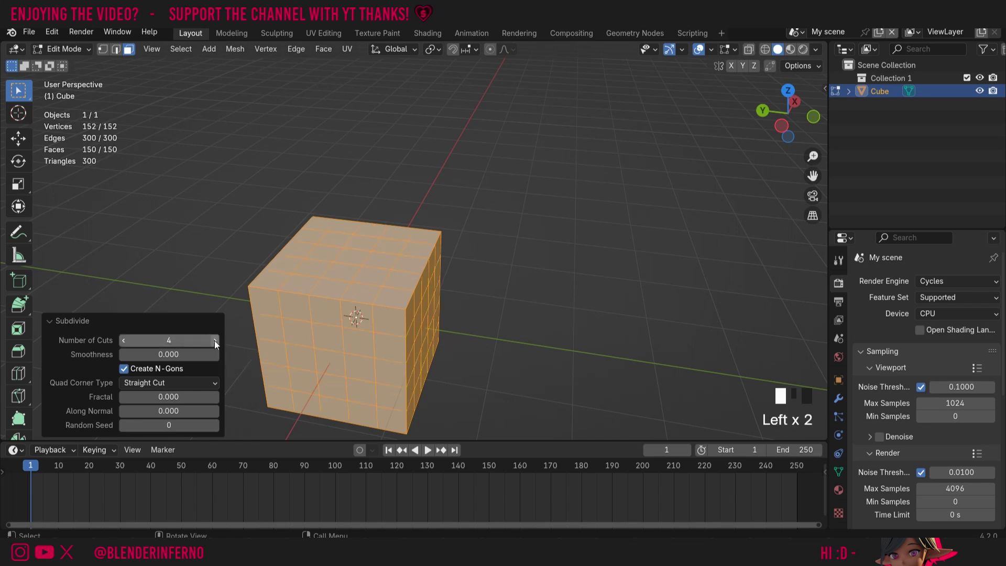
{"action": "left_click", "coordinate": [215, 341]}
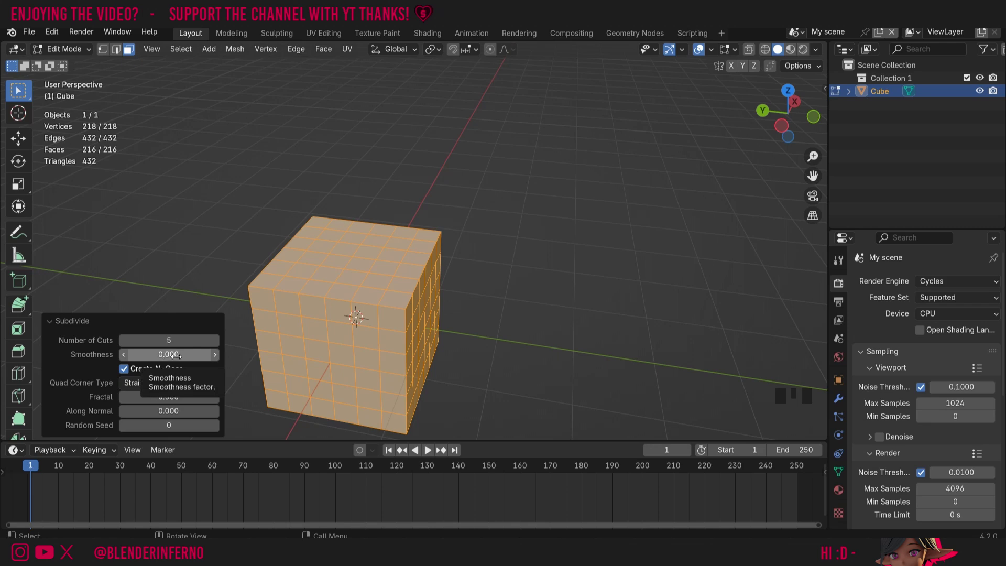
{"action": "left_click_drag", "start_coordinate": [175, 355], "coordinate": [301, 355]}
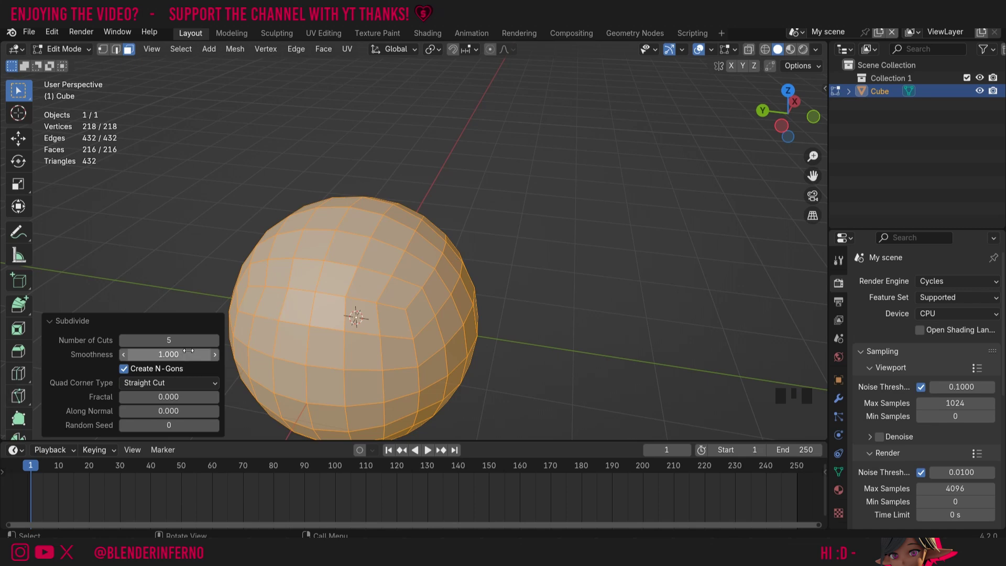
{"action": "mouse_move", "coordinate": [186, 355]}
{"action": "left_mouse_down"}
{"action": "mouse_move", "coordinate": [118, 355]}
{"action": "mouse_move", "coordinate": [164, 357]}
{"action": "left_mouse_up"}
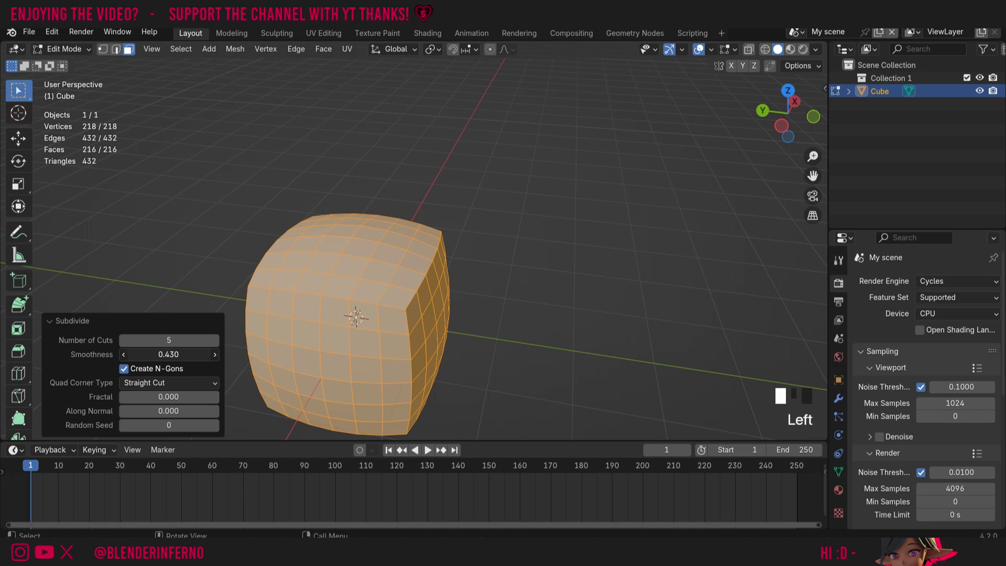
{"action": "left_click", "coordinate": [164, 357]}
{"action": "type", "text": "0"}
{"action": "key", "text": "Return"}
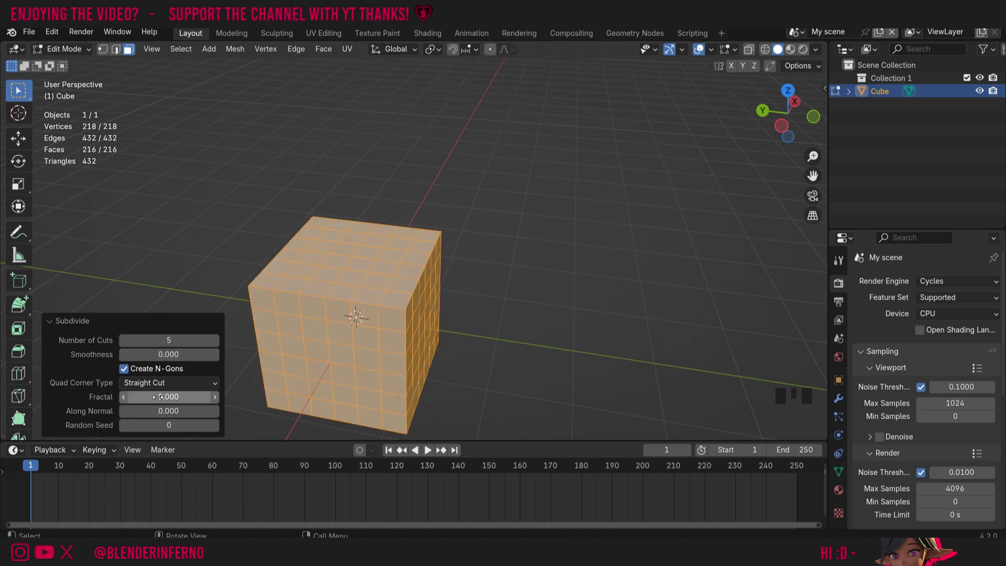
Step: Set the Subdivide Fractal to 0.730 and Along Normal to 1.000 for a lumpy surface
{"action": "left_click_drag", "start_coordinate": [156, 397], "coordinate": [180, 397]}
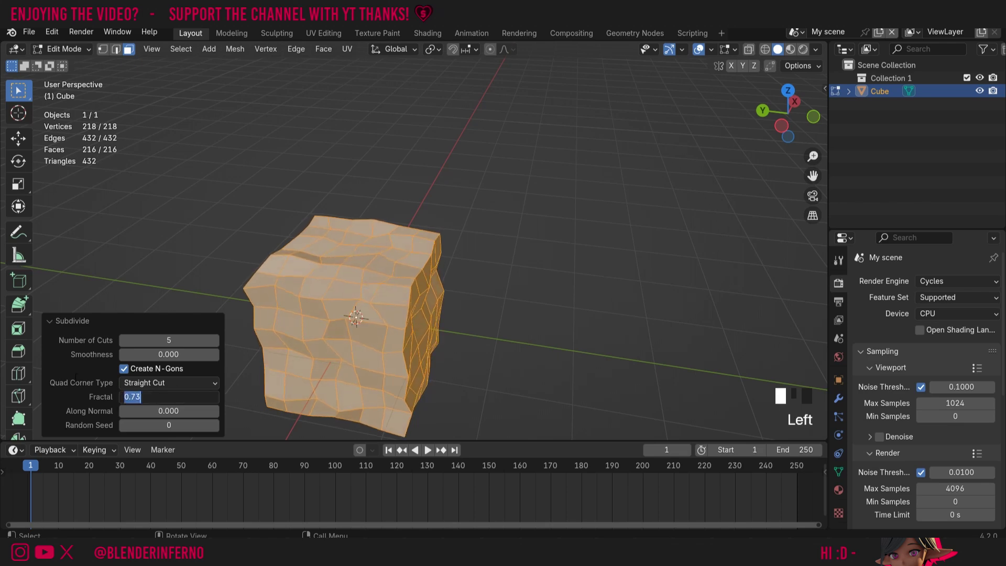
{"action": "left_click_drag", "start_coordinate": [787, 112], "coordinate": [839, 116]}
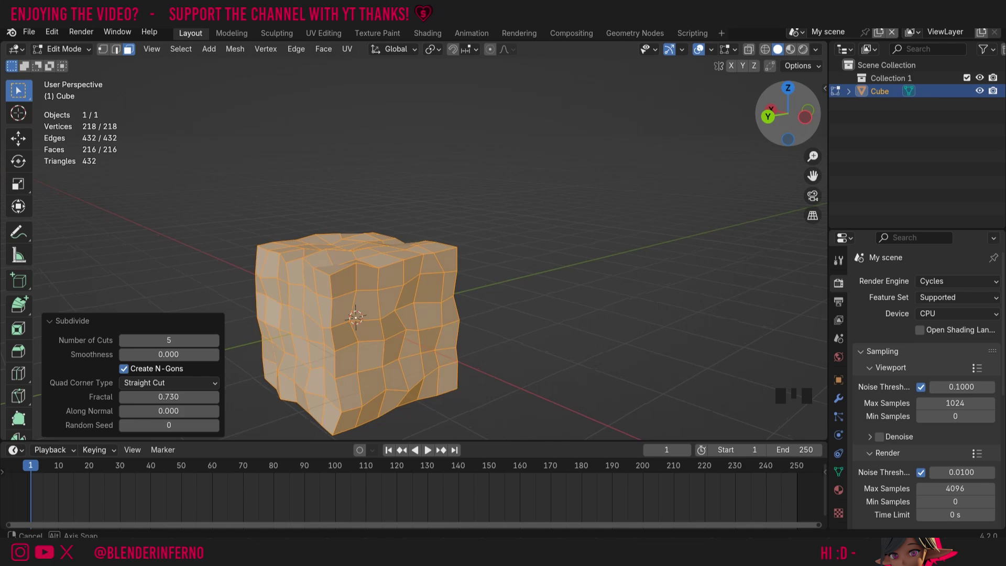
{"action": "left_click_drag", "start_coordinate": [767, 130], "coordinate": [767, 130]}
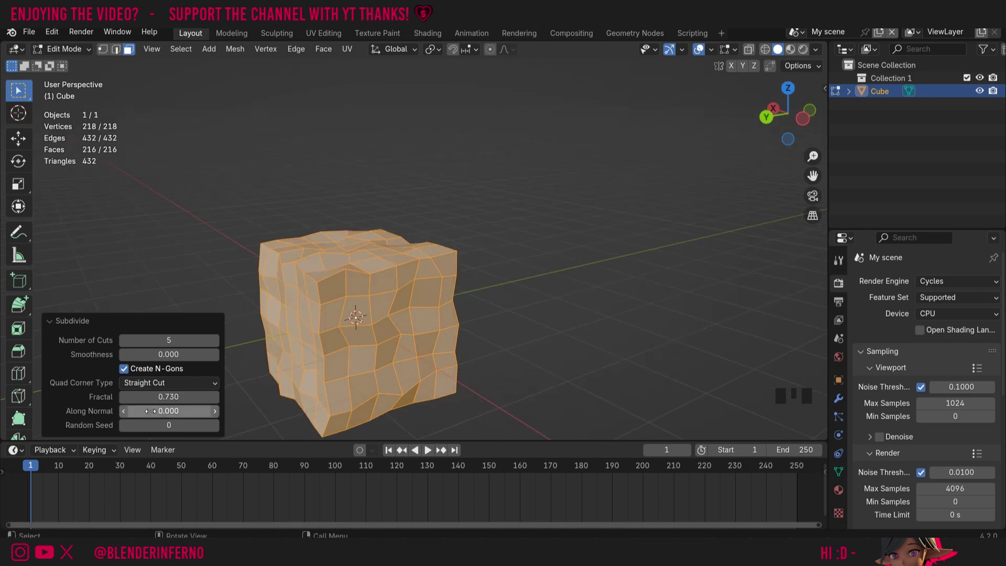
{"action": "left_click_drag", "start_coordinate": [150, 410], "coordinate": [147, 404]}
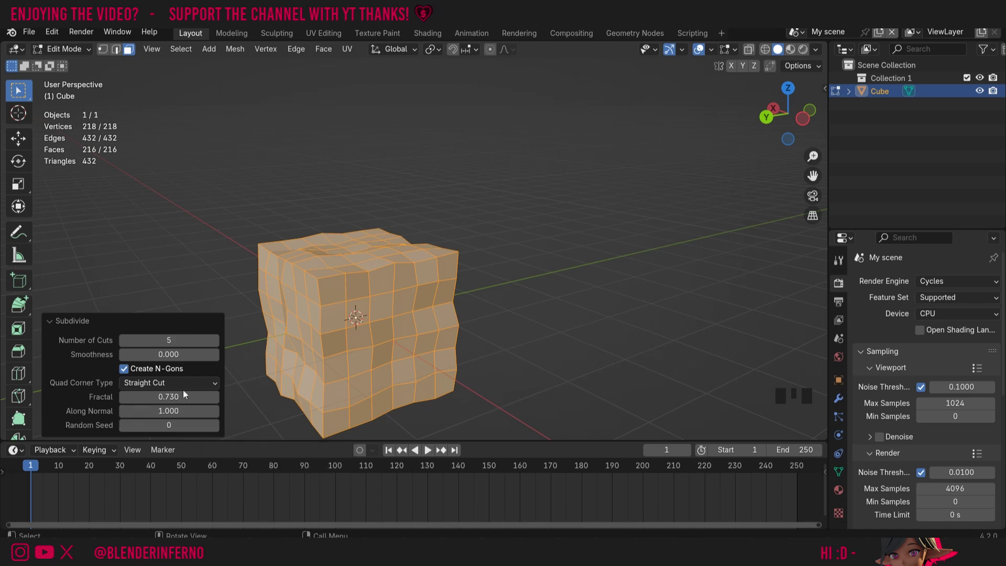
Step: Change the noise Random Seed to 3 for a new rock shape, then return to Object Mode
{"action": "left_click", "coordinate": [214, 423]}
{"action": "left_click", "coordinate": [215, 425]}
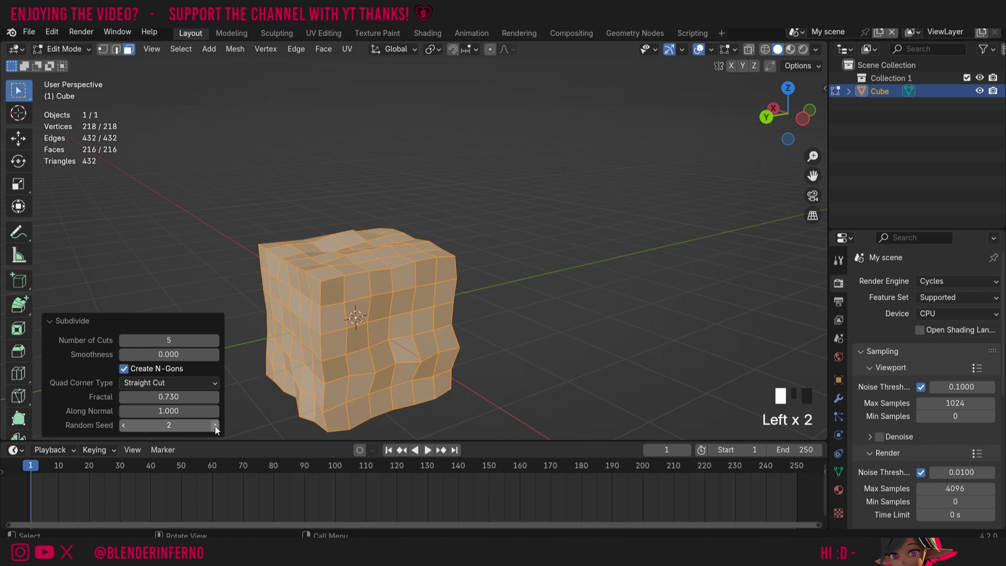
{"action": "left_click", "coordinate": [214, 426]}
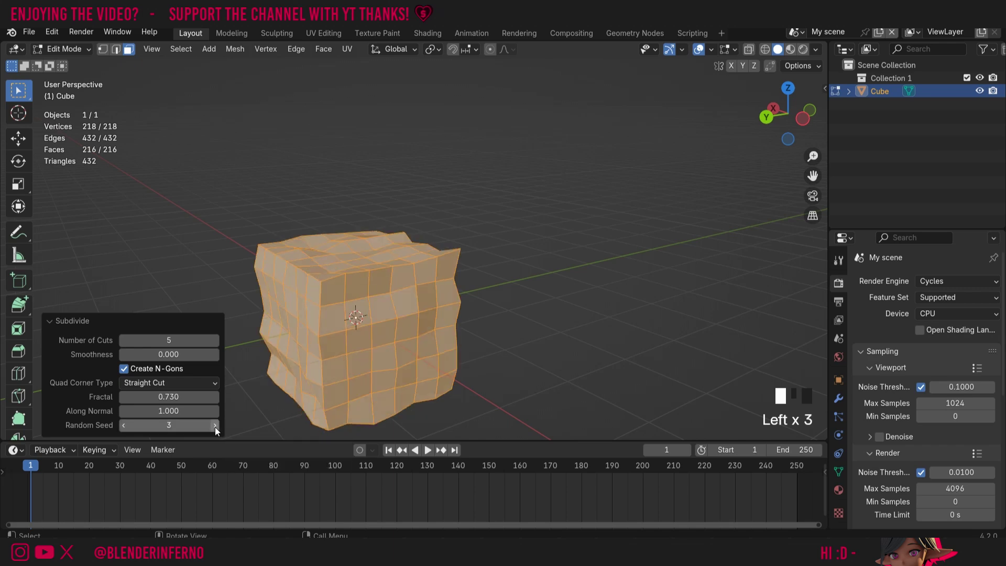
{"action": "left_click", "coordinate": [214, 426]}
{"action": "key", "text": "Tab"}
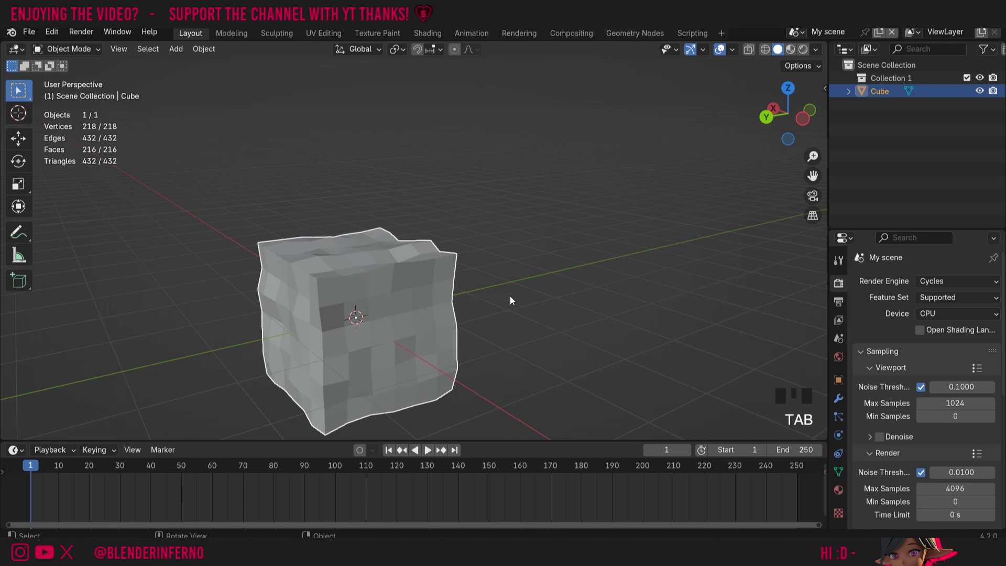
Step: Add a cylinder, move it along Y to the right of the cube, and zoom in on it
{"action": "key", "text": "shift+a"}
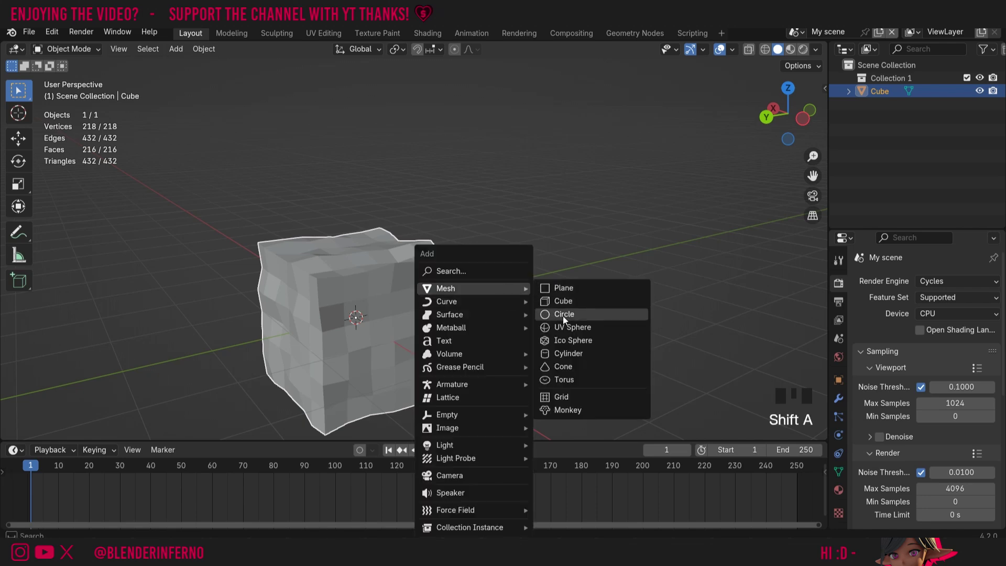
{"action": "left_click", "coordinate": [566, 353]}
{"action": "key", "text": "g"}
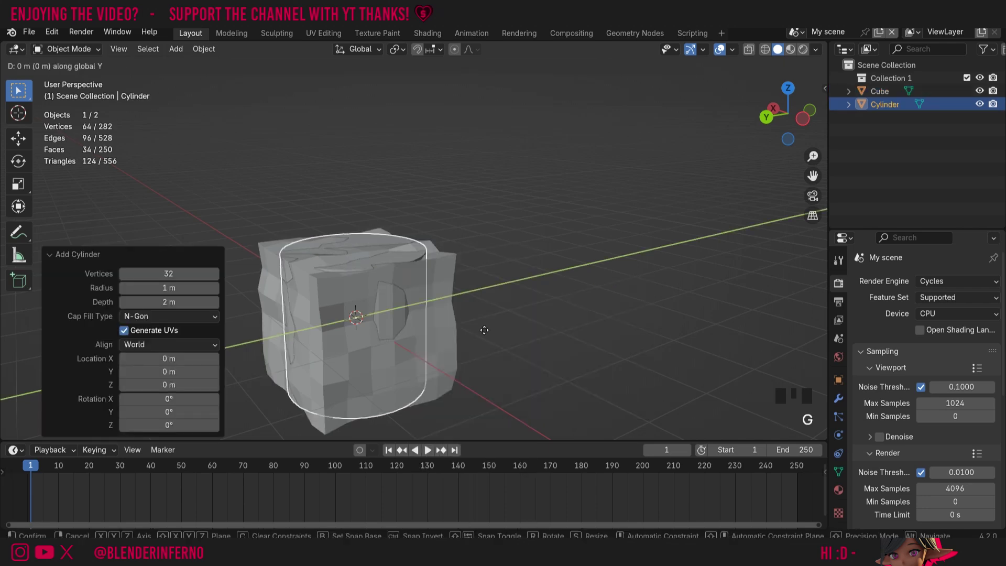
{"action": "left_click", "coordinate": [668, 277]}
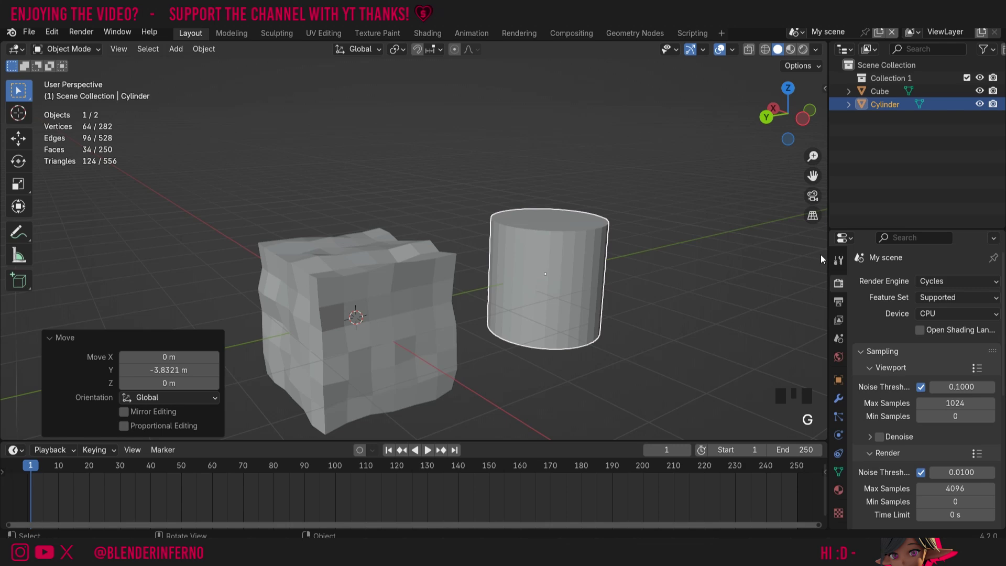
{"action": "left_click_drag", "start_coordinate": [813, 174], "coordinate": [458, 373]}
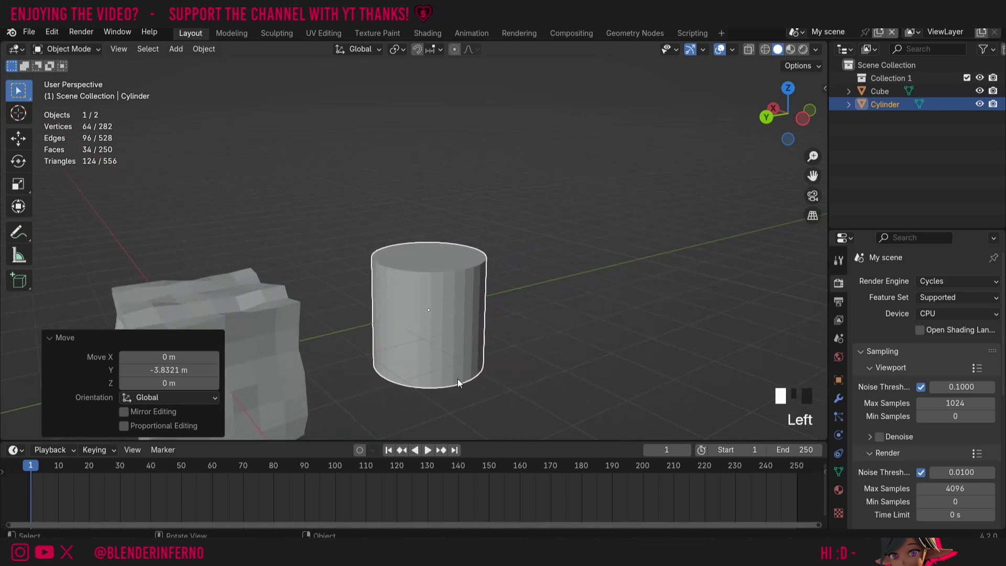
{"action": "scroll", "coordinate": [458, 379], "scroll_direction": "up", "scroll_amount": 1}
{"action": "scroll", "coordinate": [453, 375], "scroll_direction": "up", "scroll_amount": 3}
Step: Select all of the cylinder's geometry in Edit Mode and subdivide it once
{"action": "key", "text": "Tab"}
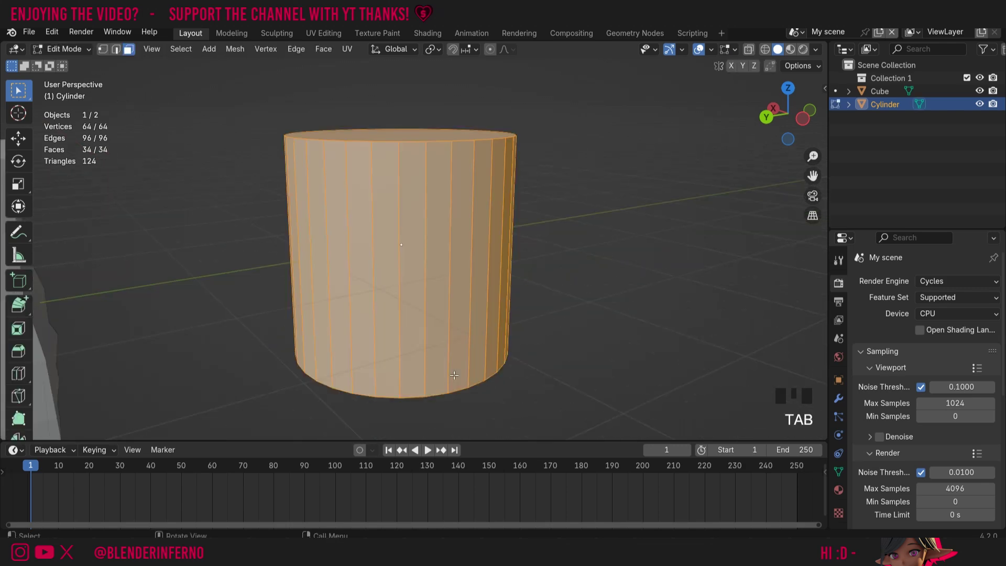
{"action": "key", "text": "a"}
{"action": "right_click", "coordinate": [414, 211]}
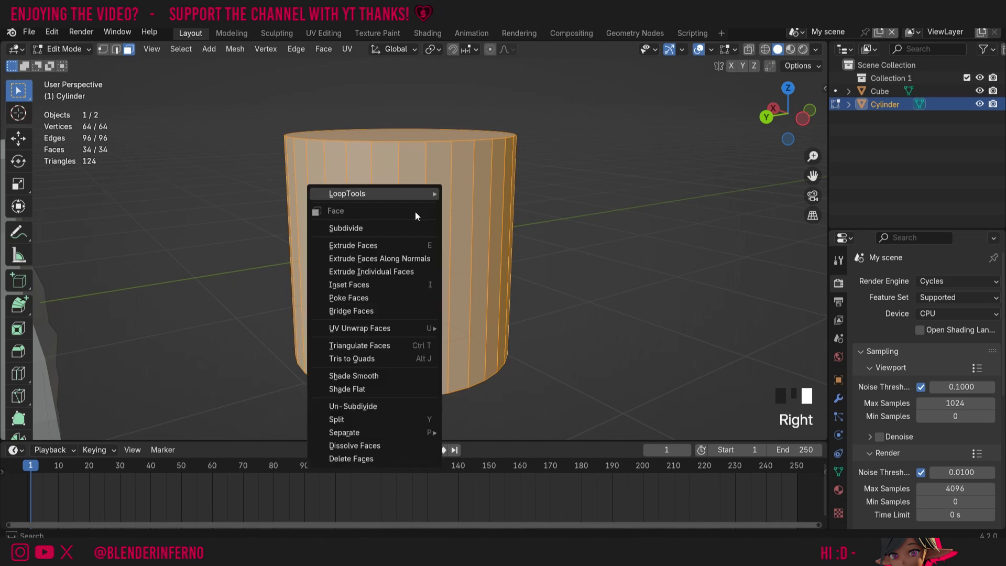
{"action": "left_click", "coordinate": [393, 229]}
{"action": "mouse_move", "coordinate": [788, 113]}
{"action": "left_mouse_down"}
{"action": "mouse_move", "coordinate": [776, 131]}
{"action": "mouse_move", "coordinate": [778, 113]}
{"action": "mouse_move", "coordinate": [784, 123]}
{"action": "left_mouse_up"}
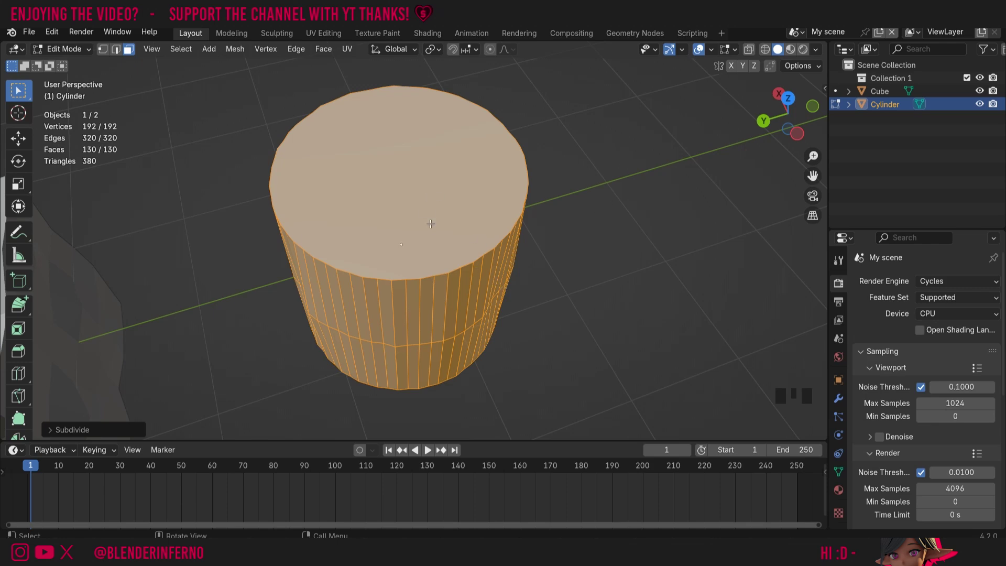
{"action": "left_click_drag", "start_coordinate": [785, 112], "coordinate": [786, 92]}
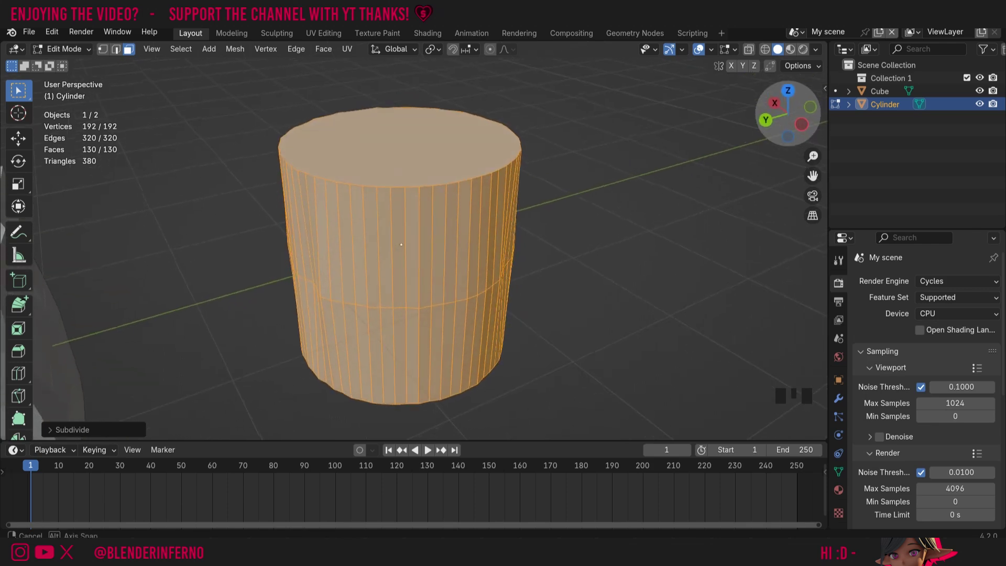
Step: Redo the cylinder's Subdivide with Fractal 0 and Number of Cuts 2
{"action": "left_click", "coordinate": [70, 430]}
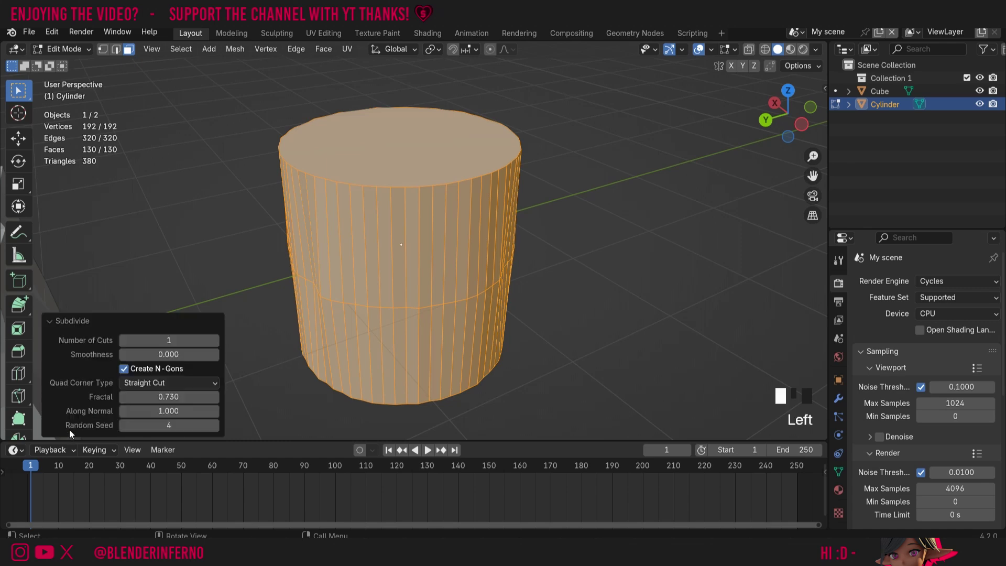
{"action": "left_click", "coordinate": [181, 397]}
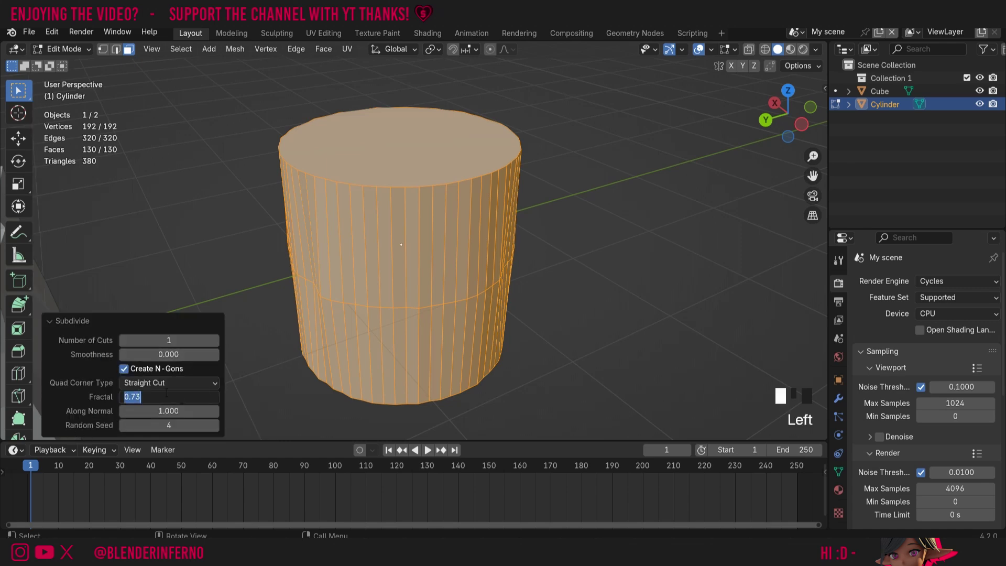
{"action": "type", "text": "0"}
{"action": "key", "text": "Return"}
{"action": "scroll", "coordinate": [199, 266], "scroll_direction": "up", "scroll_amount": 2}
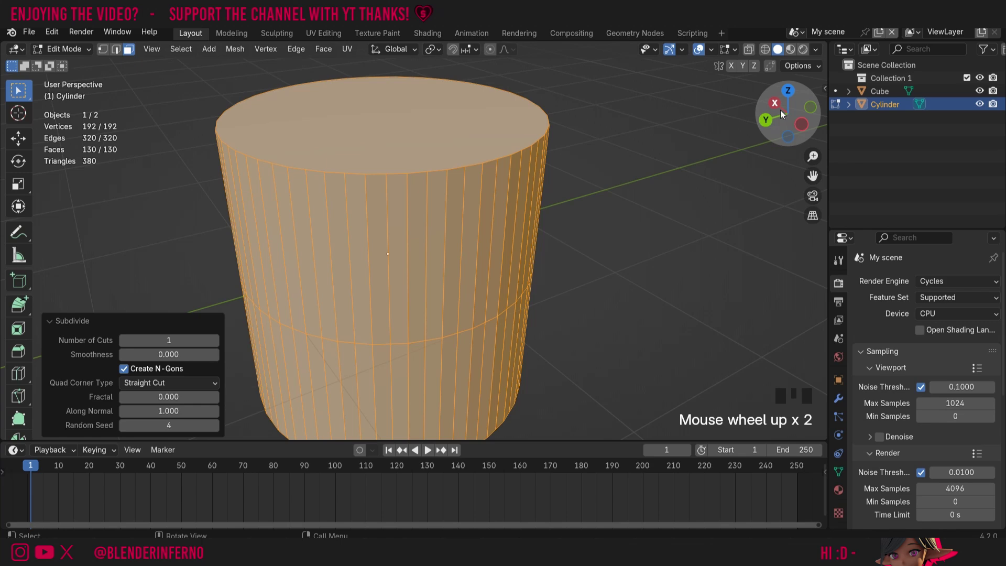
{"action": "left_click_drag", "start_coordinate": [780, 114], "coordinate": [401, 168]}
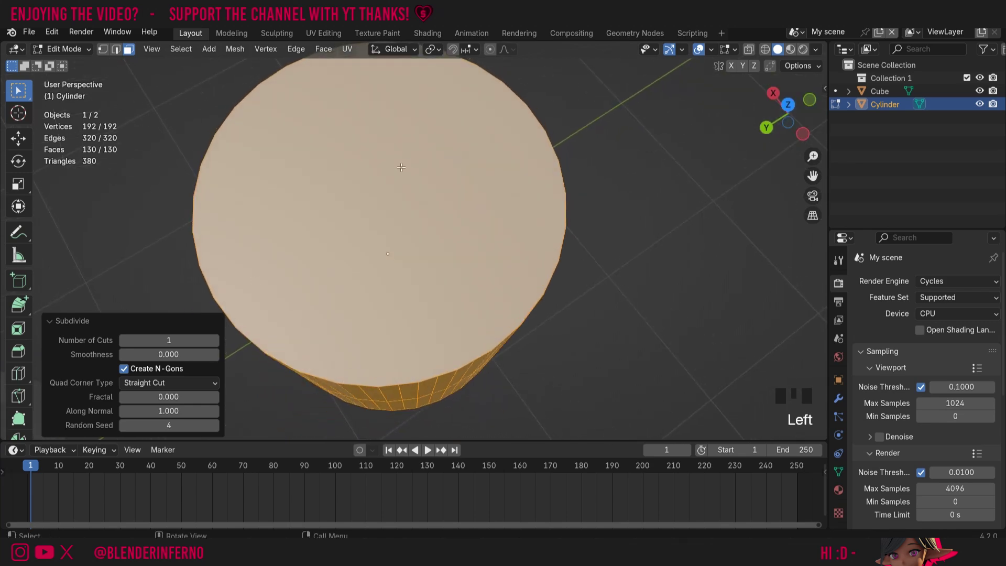
{"action": "left_click", "coordinate": [215, 341]}
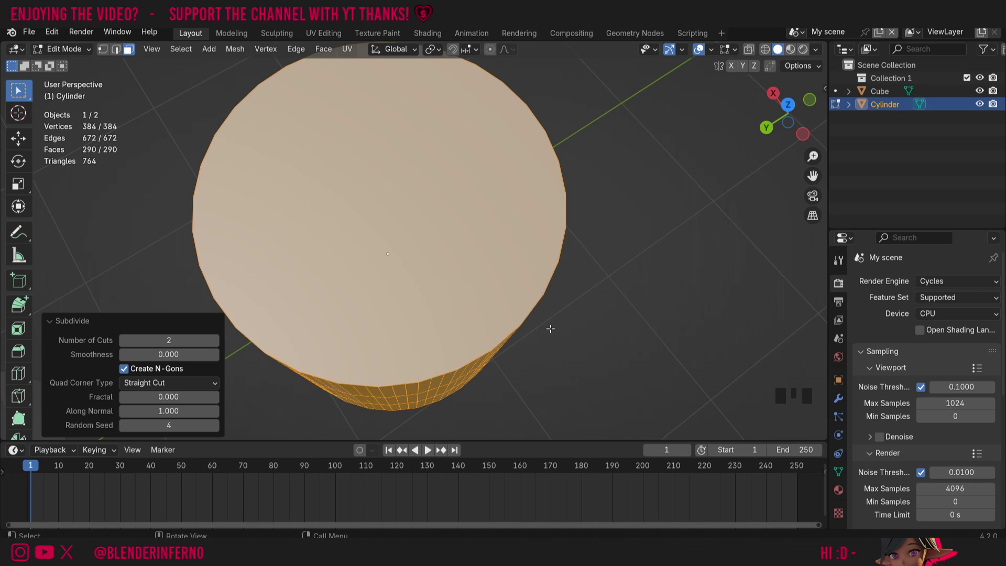
{"action": "left_click_drag", "start_coordinate": [551, 329], "coordinate": [561, 218]}
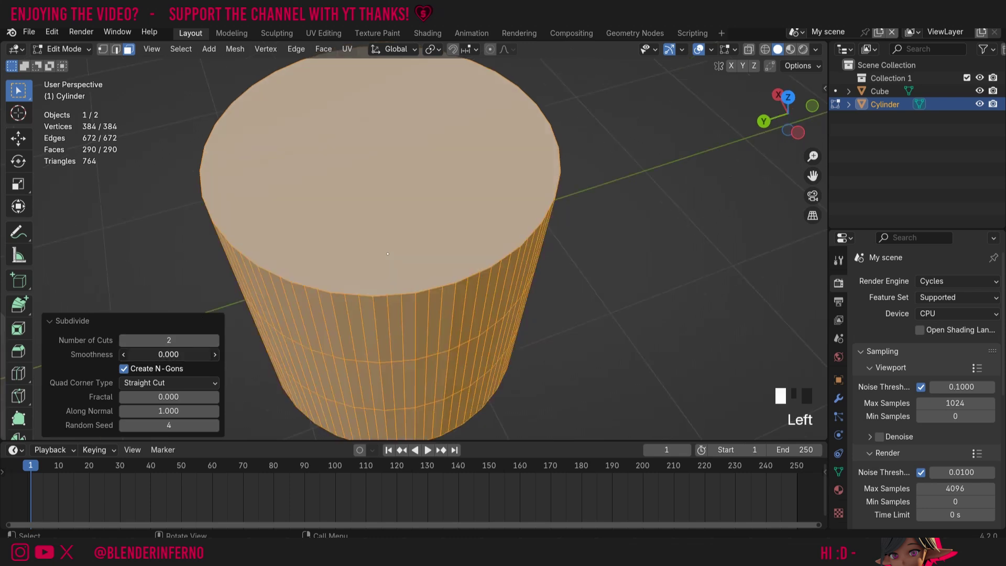
{"action": "mouse_move", "coordinate": [169, 354]}
{"action": "left_mouse_down"}
{"action": "mouse_move", "coordinate": [210, 354]}
{"action": "mouse_move", "coordinate": [125, 354]}
{"action": "left_mouse_up"}
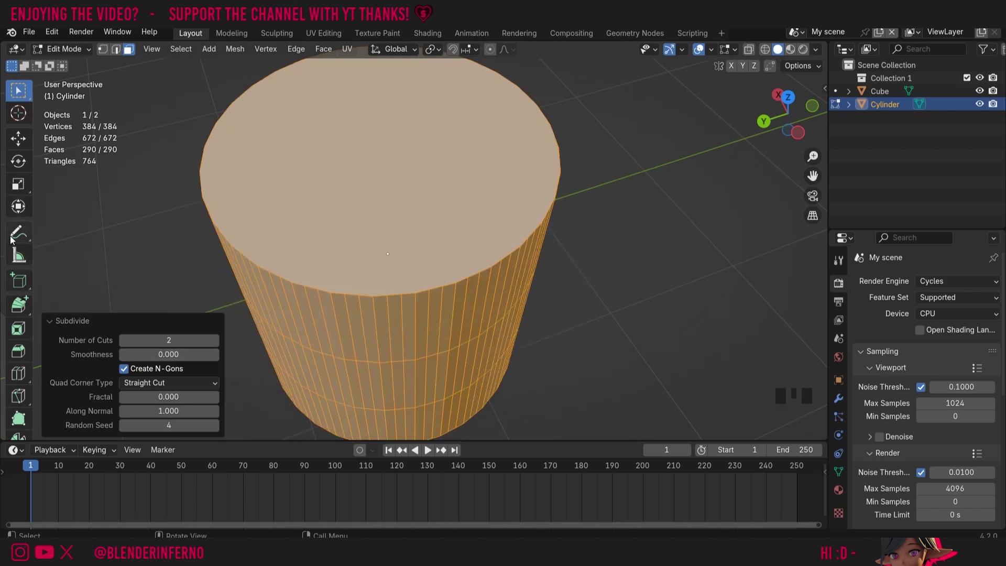
Step: Smooth the cylinder's vertices with the Smooth tool, raising Smoothing to 1.000
{"action": "scroll", "coordinate": [20, 308], "scroll_direction": "down", "scroll_amount": 6}
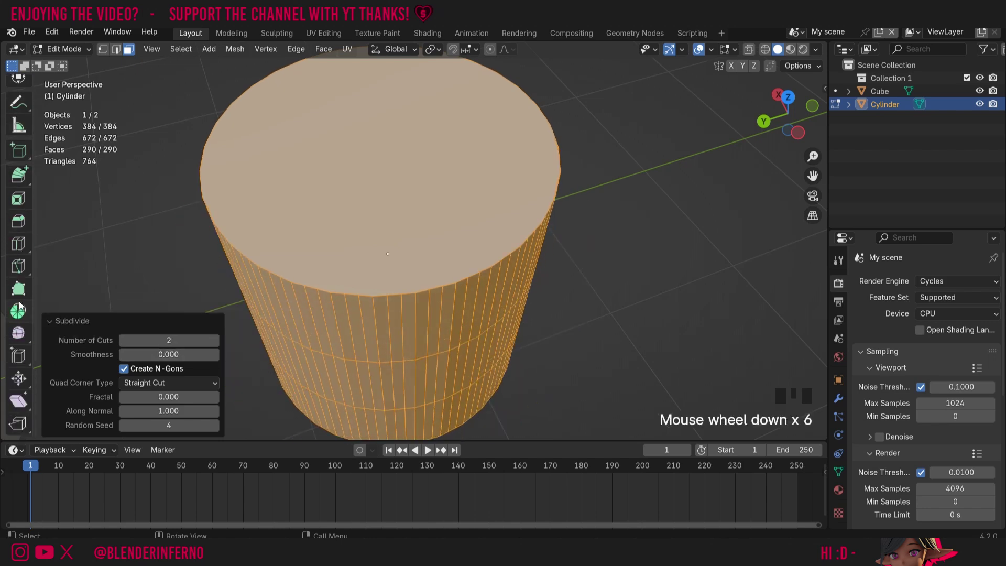
{"action": "left_click", "coordinate": [18, 333]}
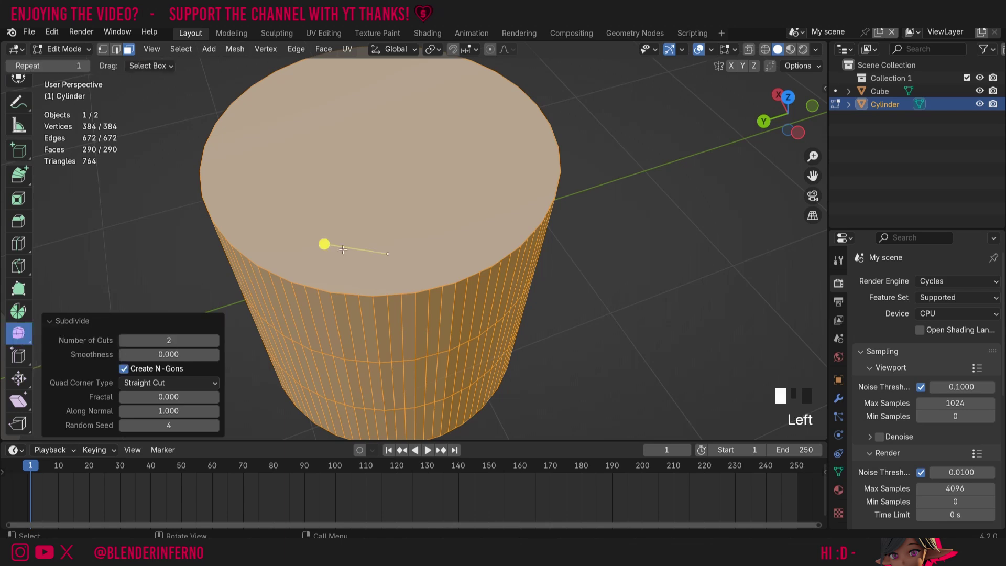
{"action": "left_click_drag", "start_coordinate": [324, 245], "coordinate": [85, 424]}
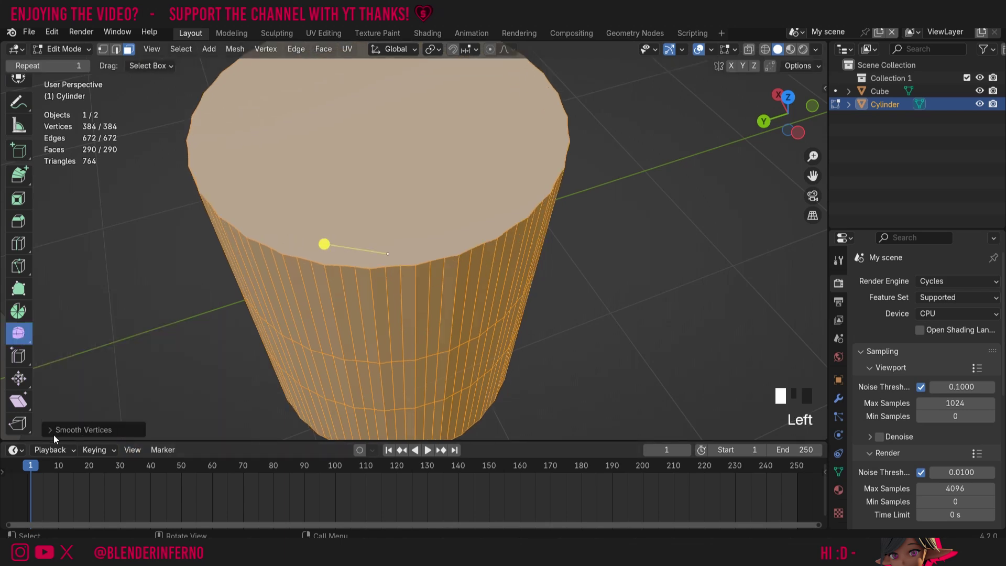
{"action": "left_click", "coordinate": [72, 429]}
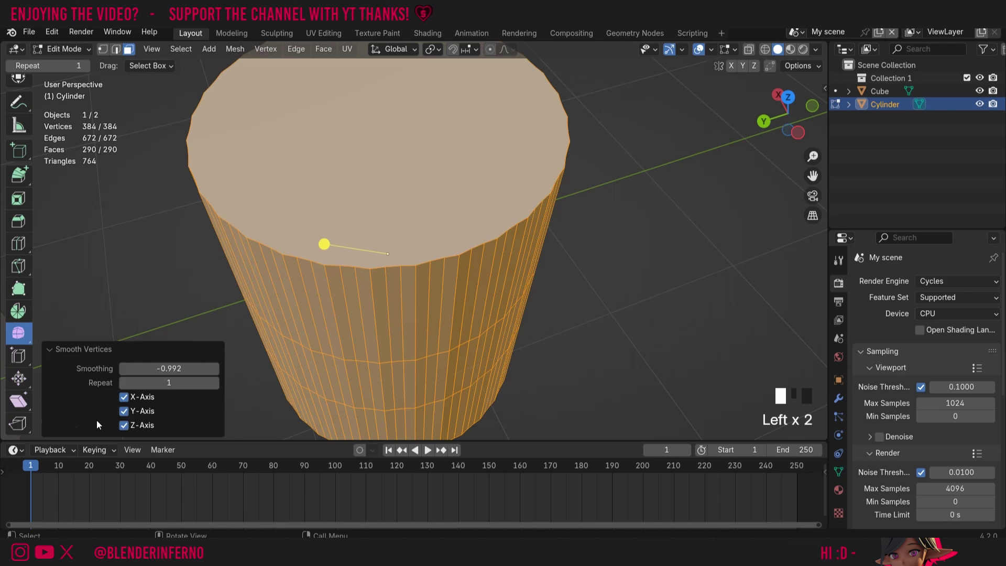
{"action": "left_click_drag", "start_coordinate": [157, 368], "coordinate": [152, 368]}
{"action": "left_click_drag", "start_coordinate": [339, 222], "coordinate": [372, 205]}
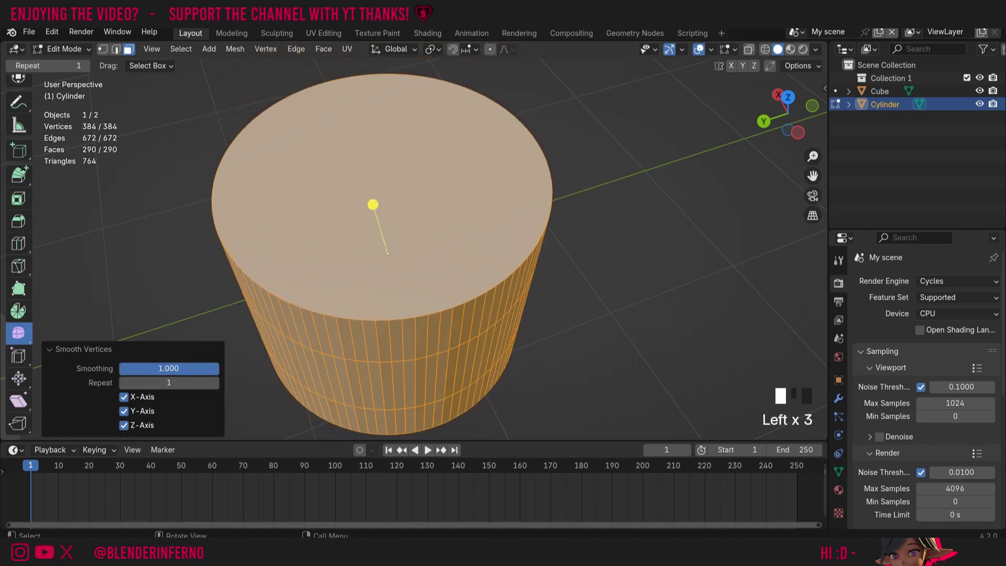
Step: Uncheck Z-Axis so the smoothing only affects X and Y
{"action": "scroll", "coordinate": [592, 195], "scroll_direction": "up", "scroll_amount": 4}
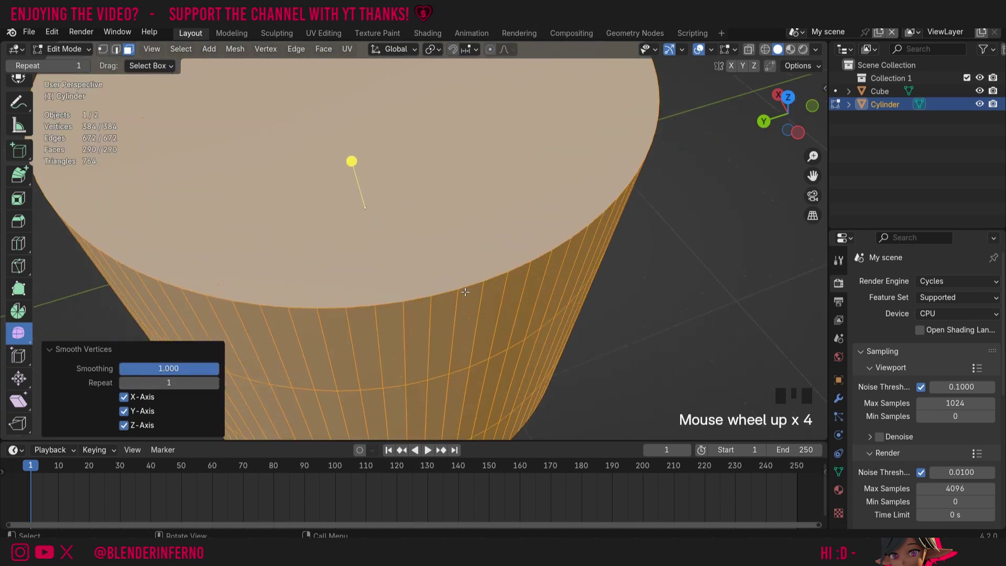
{"action": "left_click_drag", "start_coordinate": [795, 121], "coordinate": [784, 97]}
{"action": "scroll", "coordinate": [765, 117], "scroll_direction": "down", "scroll_amount": 5}
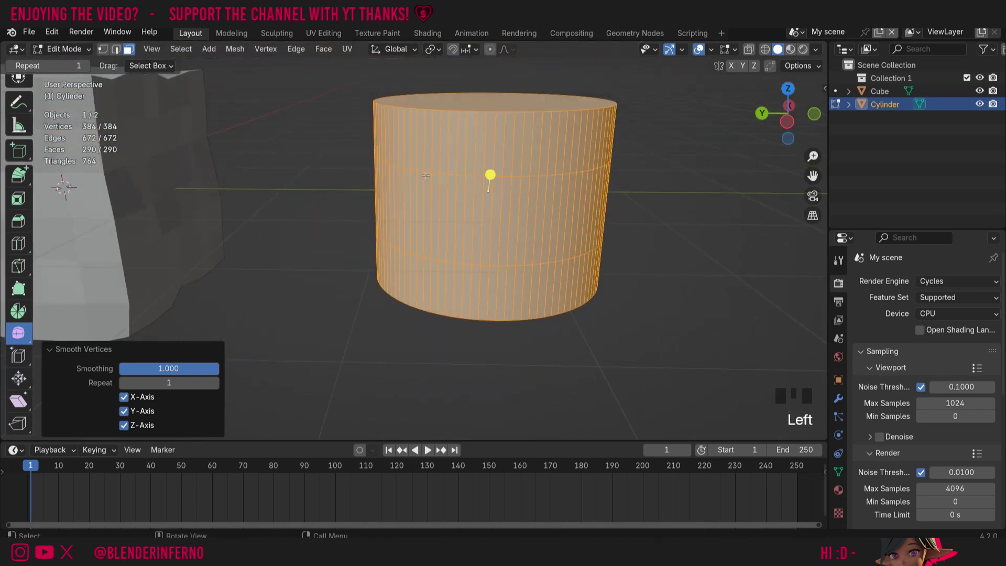
{"action": "left_click", "coordinate": [124, 426]}
{"action": "scroll", "coordinate": [549, 156], "scroll_direction": "up", "scroll_amount": 2}
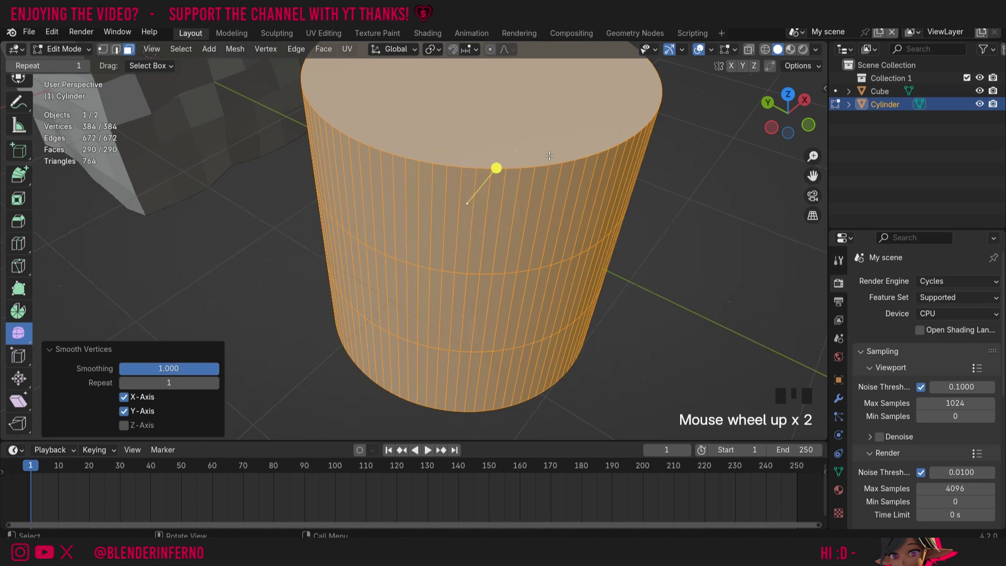
{"action": "scroll", "coordinate": [549, 156], "scroll_direction": "up", "scroll_amount": 3}
{"action": "scroll", "coordinate": [549, 156], "scroll_direction": "up", "scroll_amount": 2}
{"action": "scroll", "coordinate": [411, 292], "scroll_direction": "up", "scroll_amount": 4}
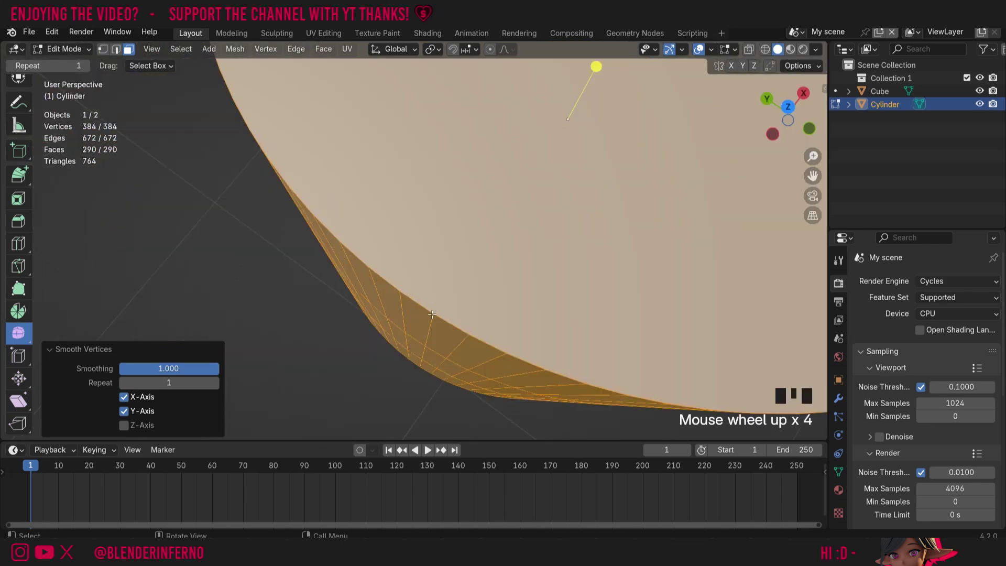
{"action": "scroll", "coordinate": [449, 336], "scroll_direction": "down", "scroll_amount": 7}
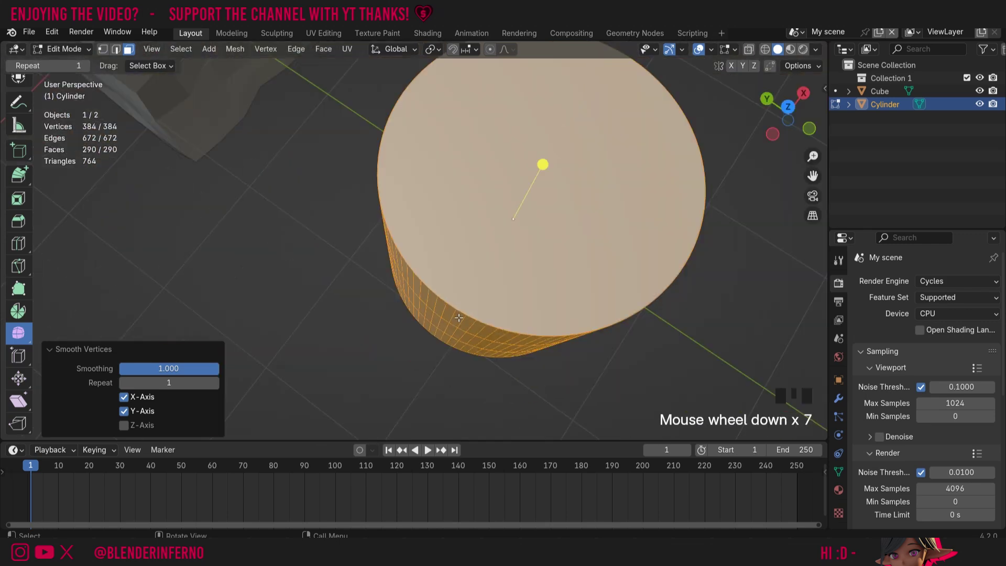
{"action": "left_click_drag", "start_coordinate": [788, 113], "coordinate": [786, 89]}
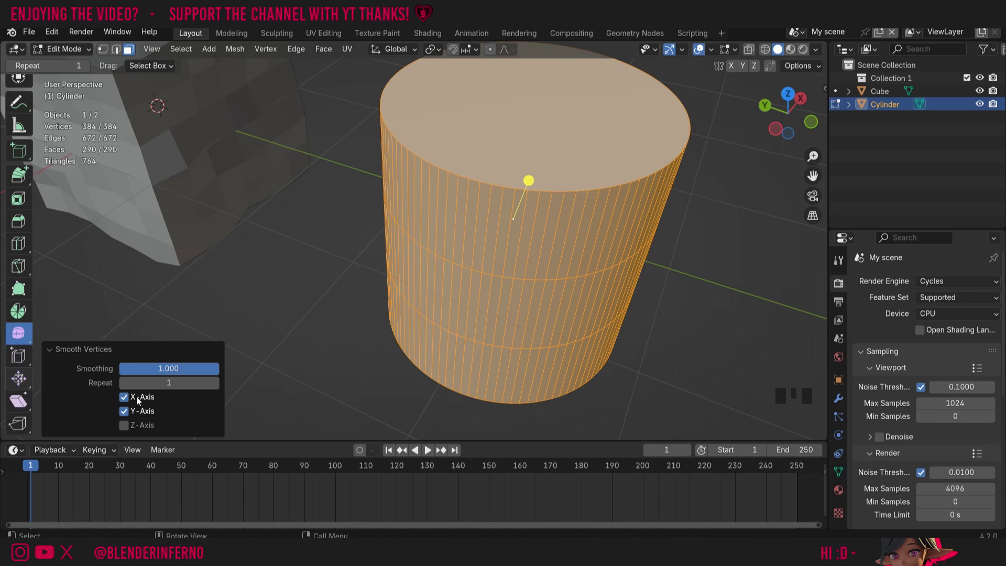
{"action": "key", "text": "ctrl+z"}
{"action": "key", "text": "ctrl+z"}
{"action": "key", "text": "ctrl+z"}
{"action": "key", "text": "ctrl+z"}
{"action": "key", "text": "ctrl+shift+z"}
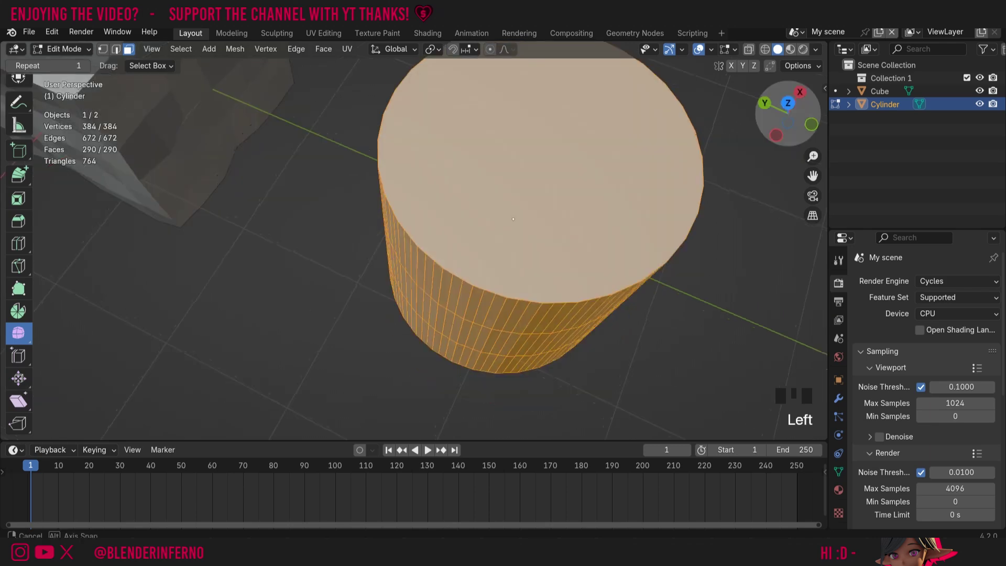
{"action": "left_click_drag", "start_coordinate": [788, 113], "coordinate": [633, 135]}
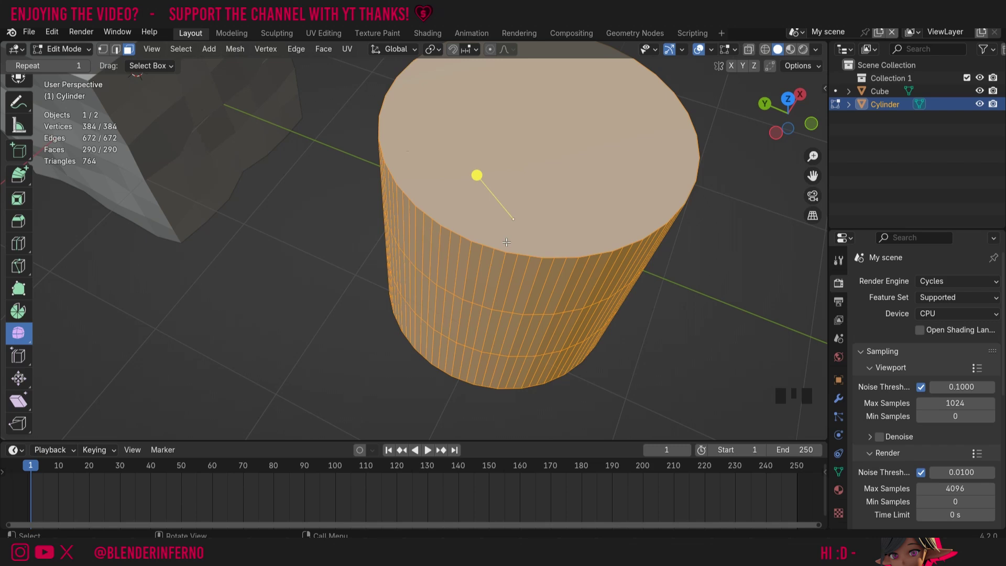
{"action": "scroll", "coordinate": [478, 248], "scroll_direction": "up", "scroll_amount": 2}
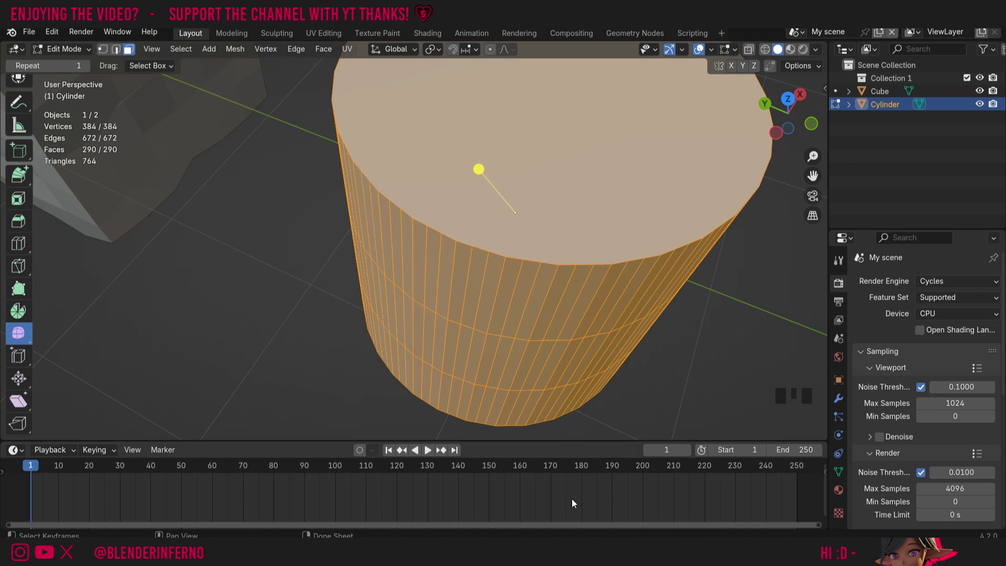
Step: Open Edit > Preferences and view the installed Add-ons list
{"action": "left_click", "coordinate": [51, 29]}
{"action": "left_click", "coordinate": [87, 202]}
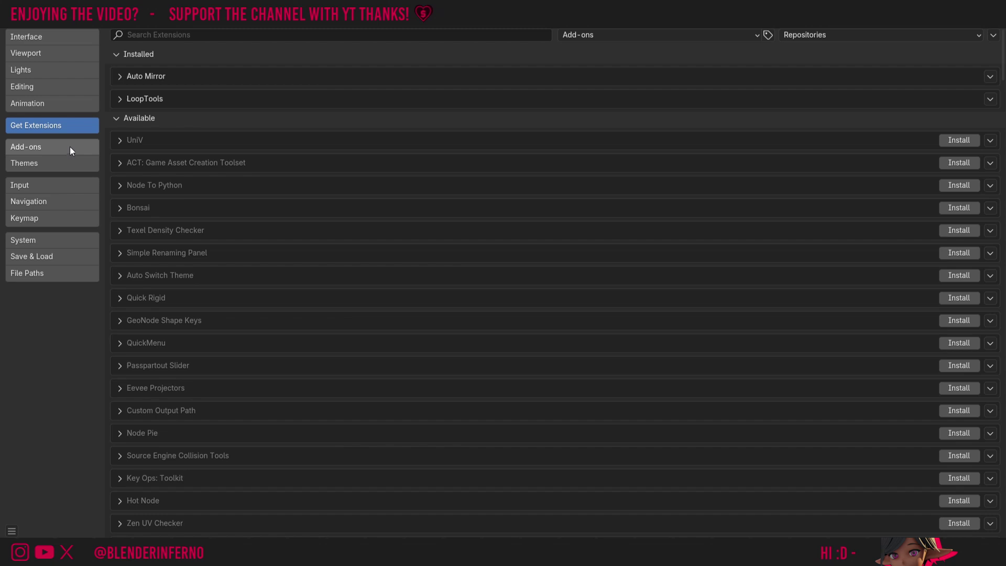
{"action": "left_click", "coordinate": [30, 149]}
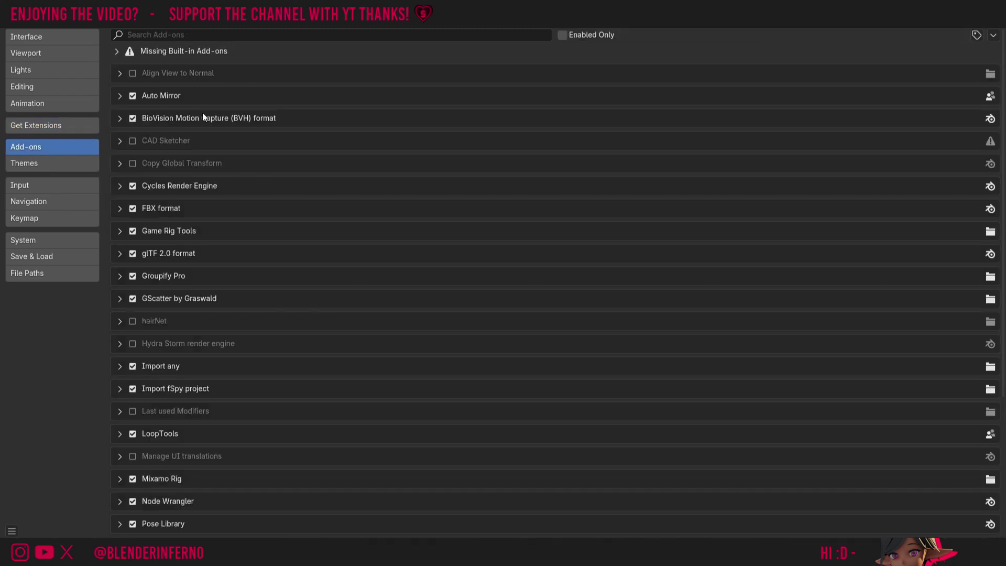
{"action": "left_click", "coordinate": [187, 35]}
{"action": "key", "text": "Escape"}
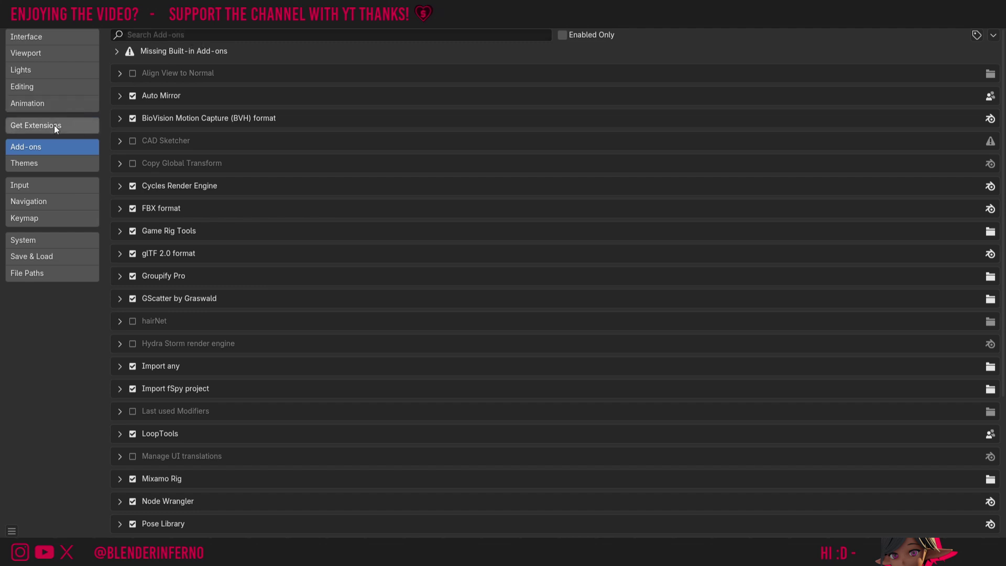
Step: Search Get Extensions for 'loop' and expand the installed LoopTools 4.7.7 entry
{"action": "left_click", "coordinate": [55, 126]}
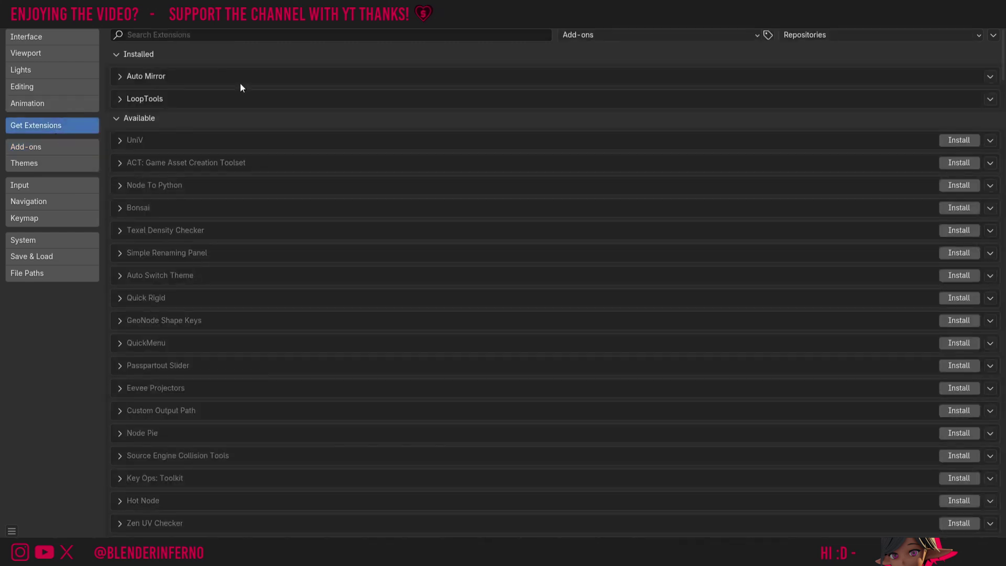
{"action": "left_click", "coordinate": [178, 34]}
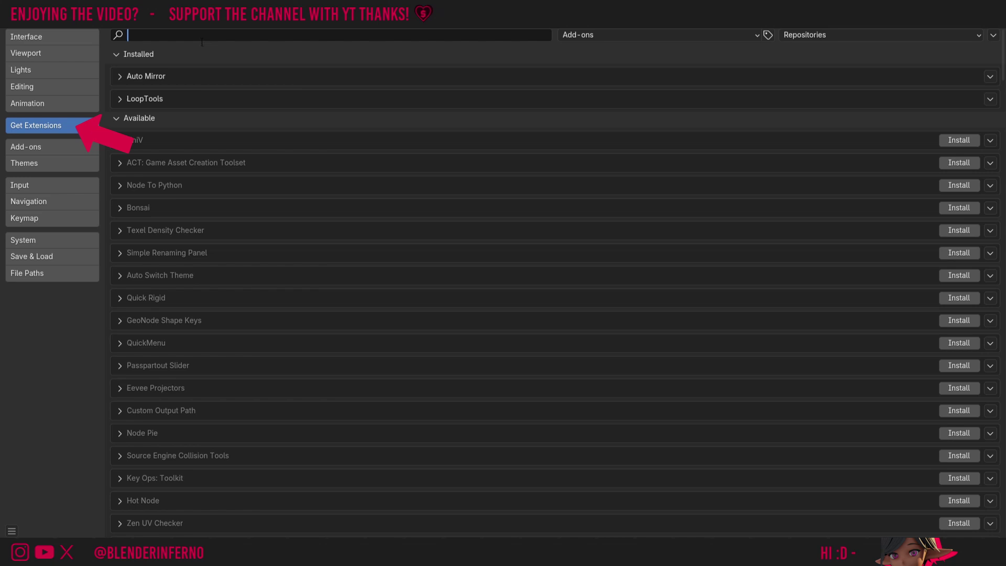
{"action": "type", "text": "loop"}
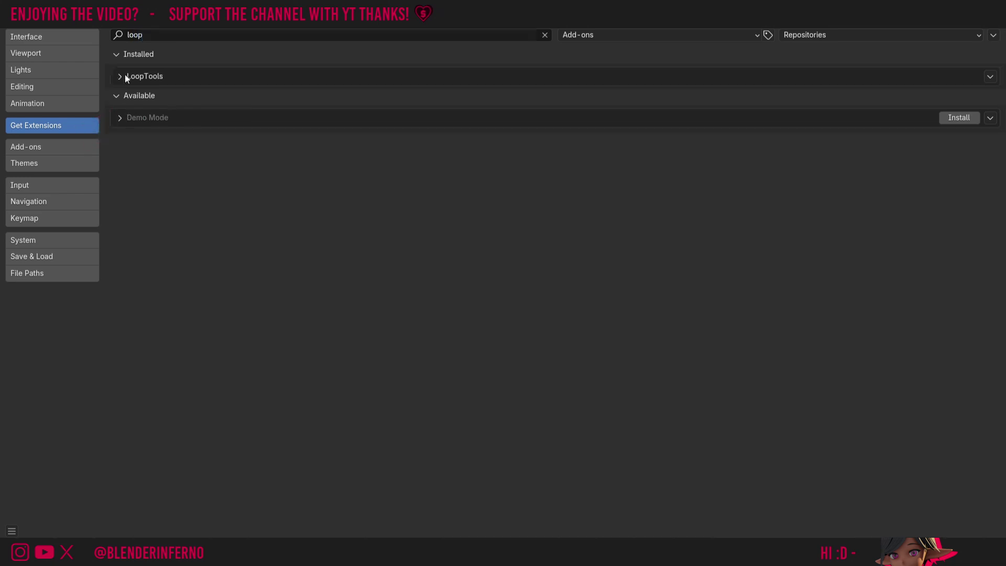
{"action": "left_click", "coordinate": [120, 77]}
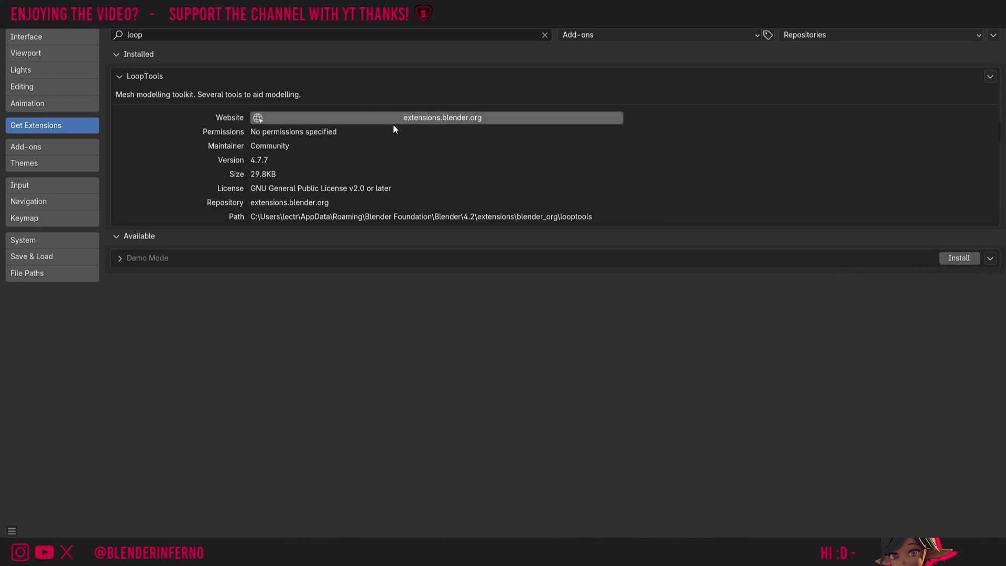
Step: Search Add-ons for 'loop' to confirm LoopTools is enabled, then Save Preferences
{"action": "left_click", "coordinate": [41, 145]}
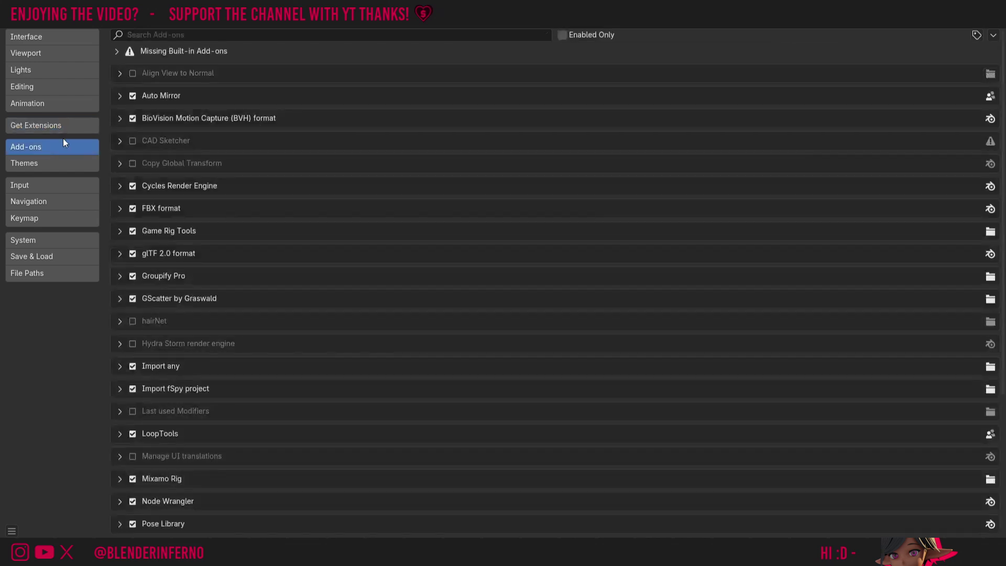
{"action": "left_click", "coordinate": [203, 36]}
{"action": "type", "text": "loop"}
{"action": "left_click", "coordinate": [119, 73]}
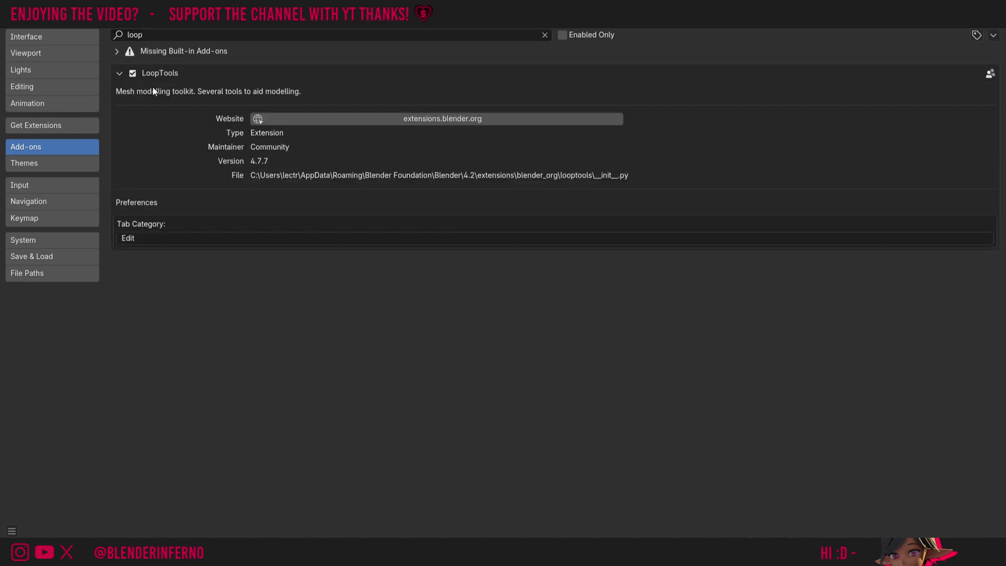
{"action": "left_click", "coordinate": [13, 531]}
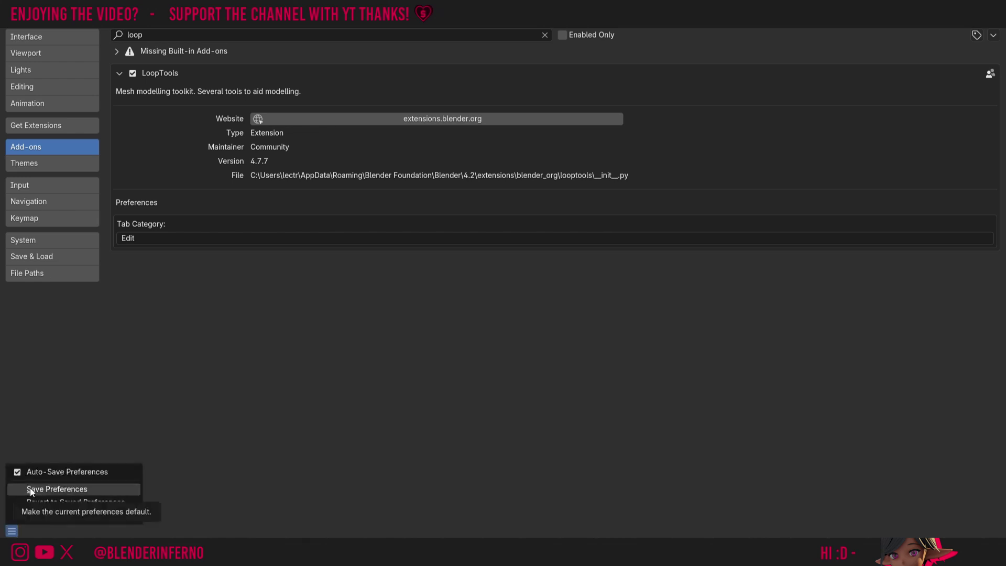
{"action": "left_click", "coordinate": [29, 489]}
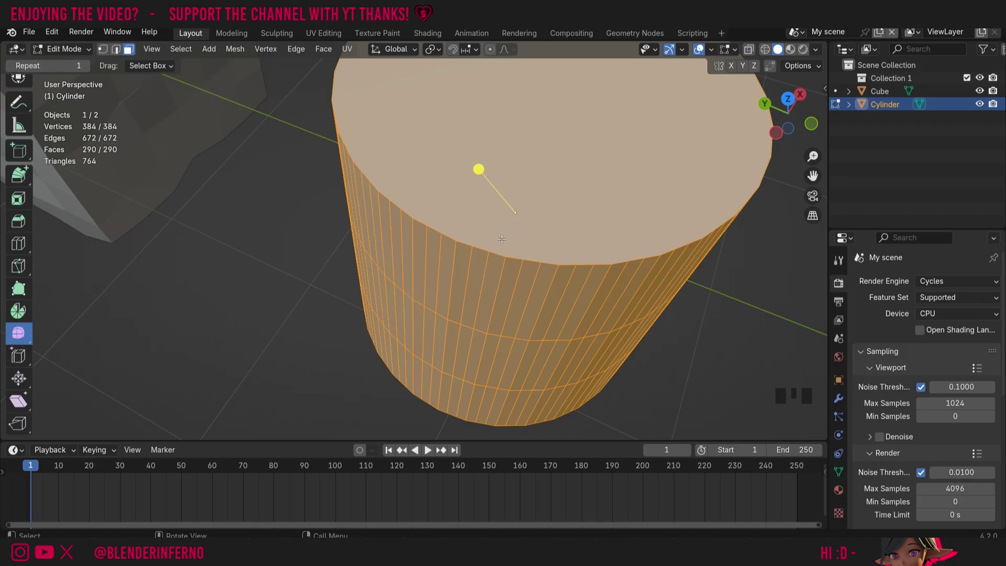
Step: Select the top, two side and bottom edge loops and round them with LoopTools Circle
{"action": "key", "text": "2"}
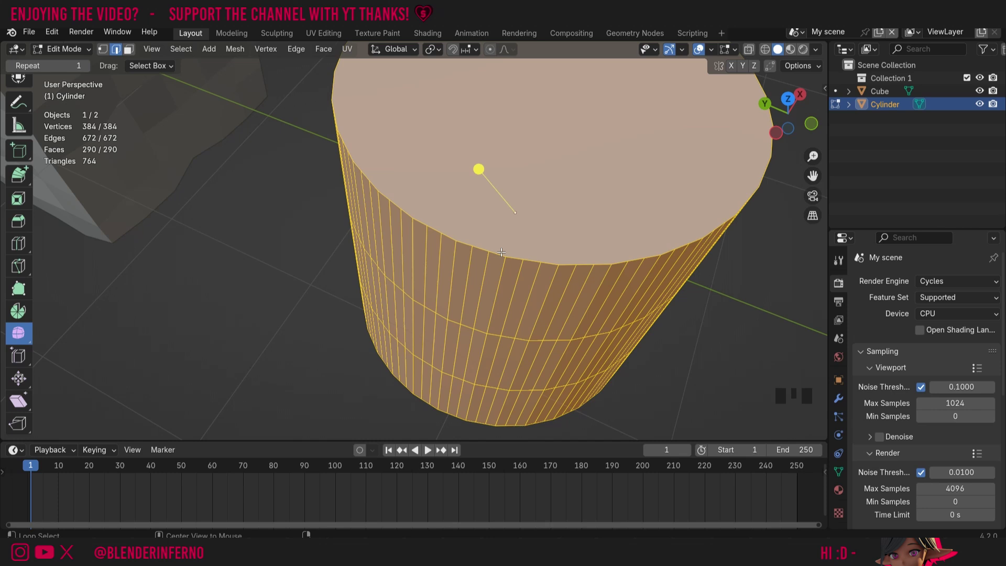
{"action": "left_click", "coordinate": [498, 255], "text": "alt"}
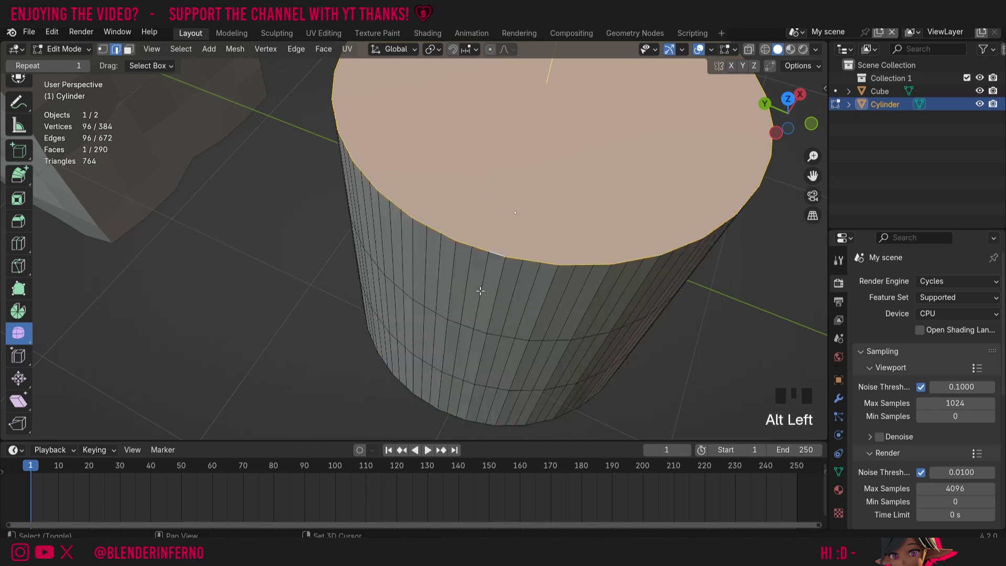
{"action": "left_click", "coordinate": [463, 317], "text": "alt+shift"}
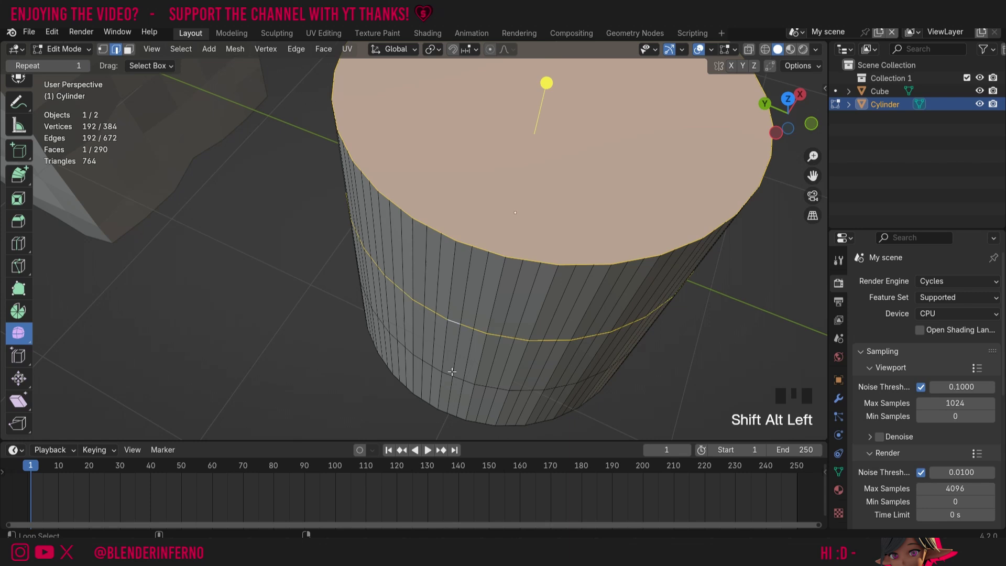
{"action": "left_click", "coordinate": [445, 395], "text": "alt+shift"}
{"action": "left_click", "coordinate": [445, 413], "text": "alt+shift"}
{"action": "right_click", "coordinate": [465, 216]}
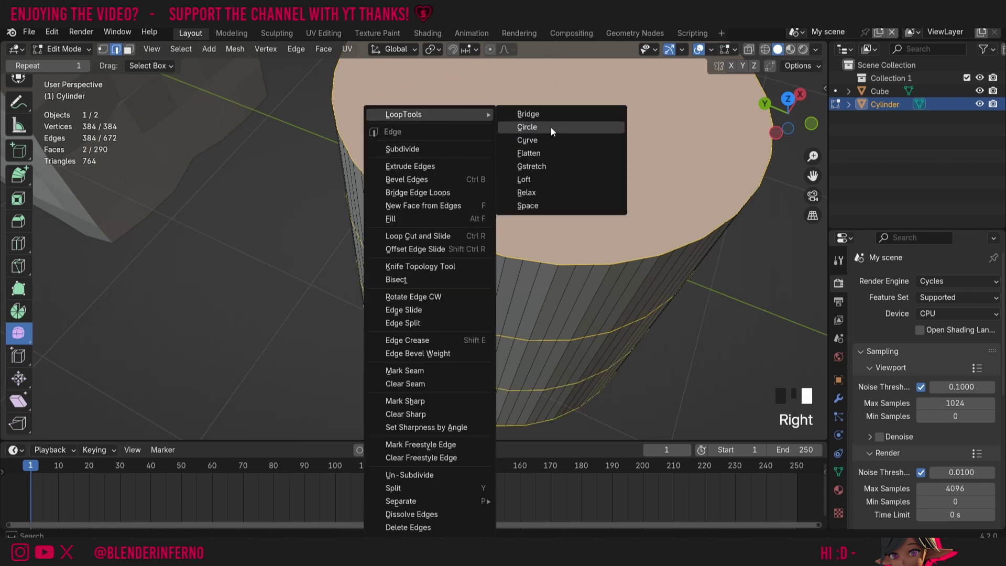
{"action": "left_click", "coordinate": [551, 128]}
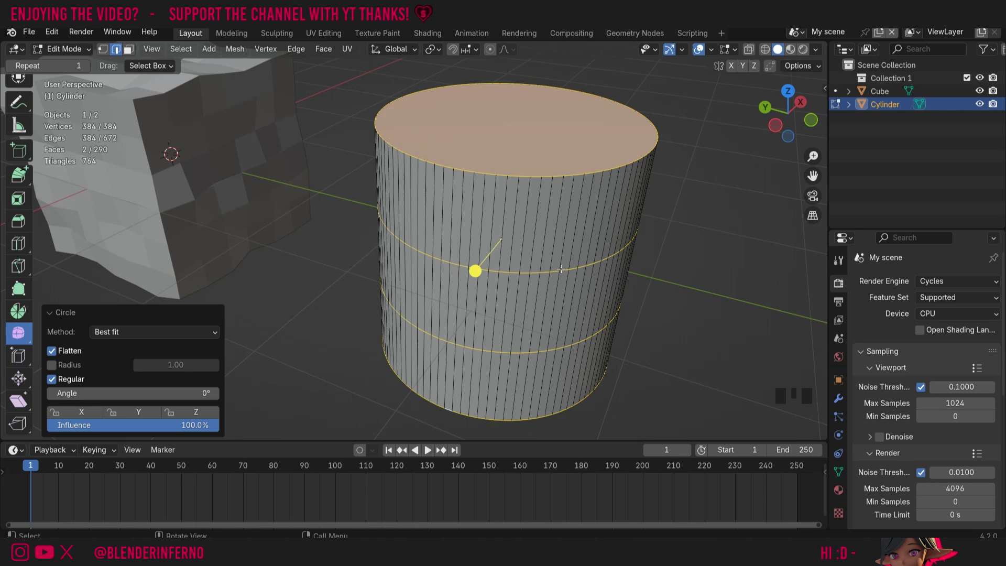
Step: Dissolve the upper and lower middle edge loops, leaving 98 faces, and return to Object Mode
{"action": "left_click", "coordinate": [534, 273], "text": "alt"}
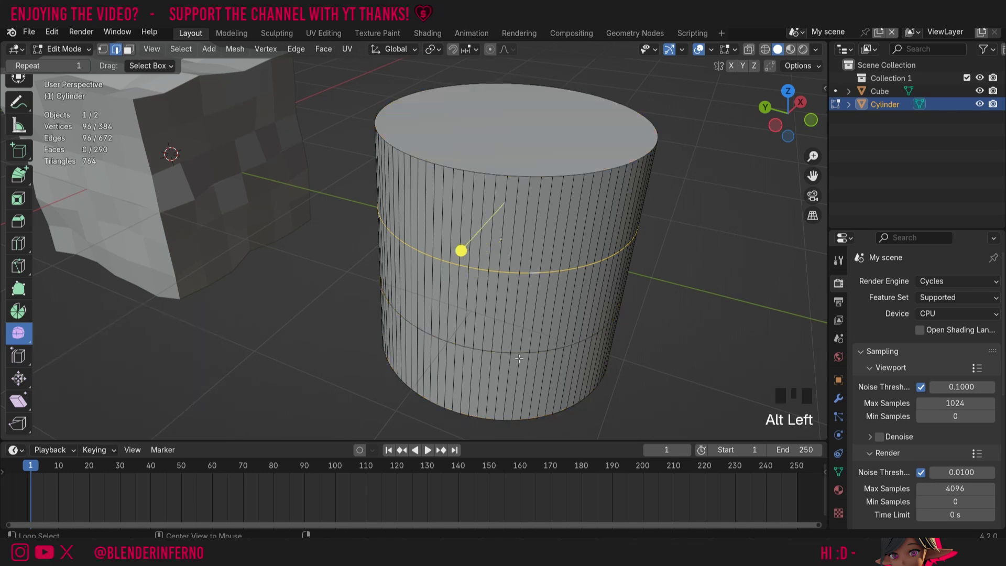
{"action": "left_click", "coordinate": [19, 79]}
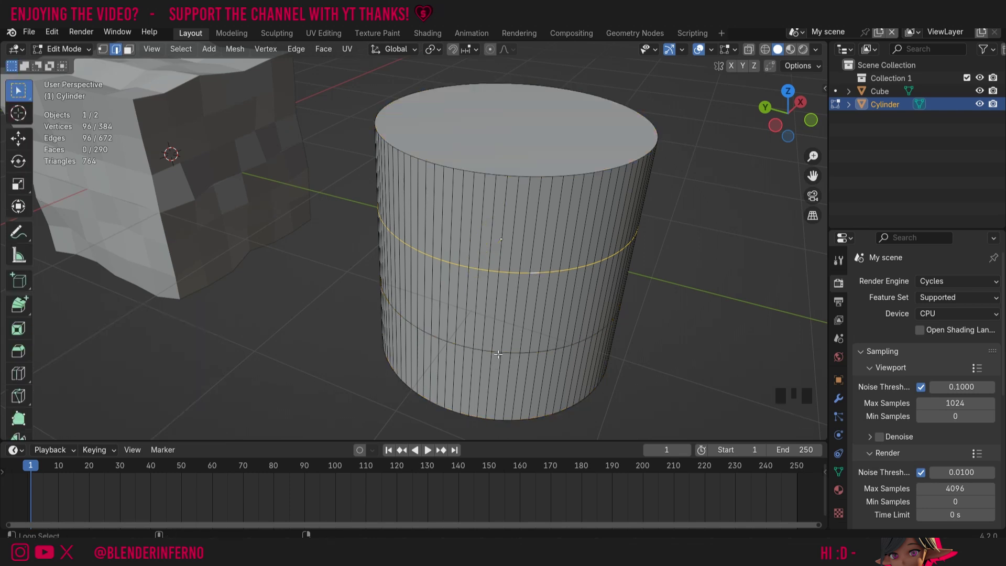
{"action": "left_click", "coordinate": [497, 351], "text": "alt+shift"}
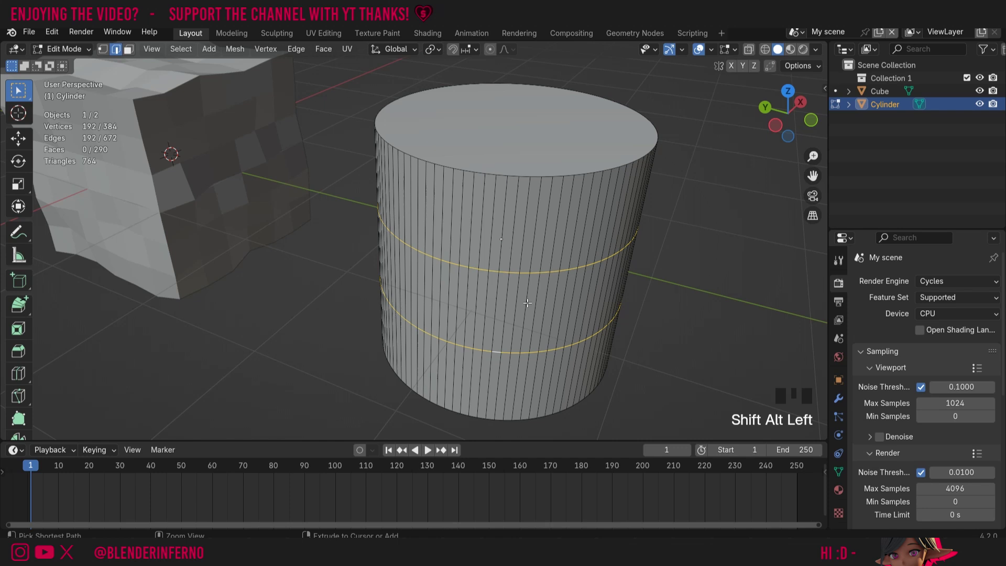
{"action": "key", "text": "ctrl+x"}
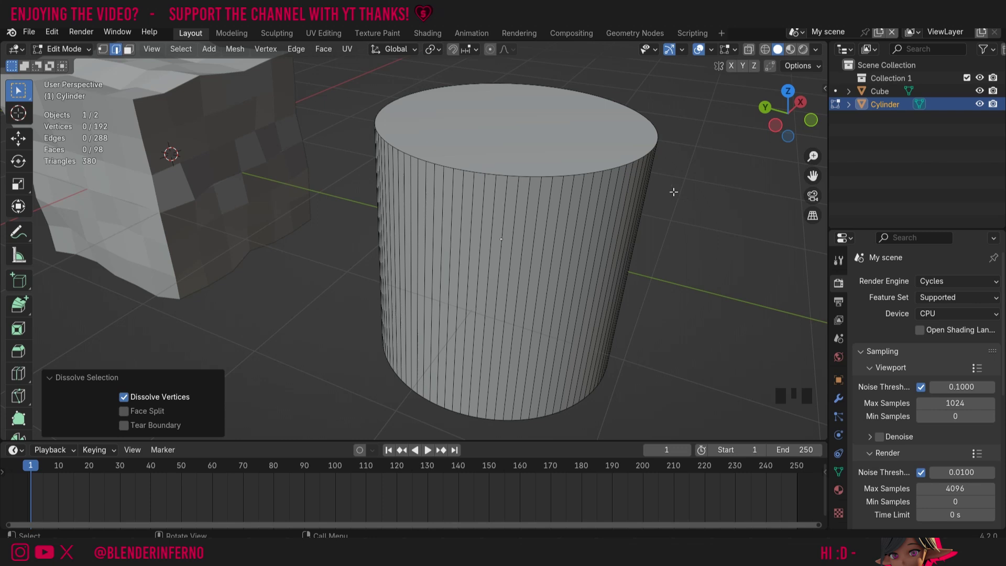
{"action": "key", "text": "Tab"}
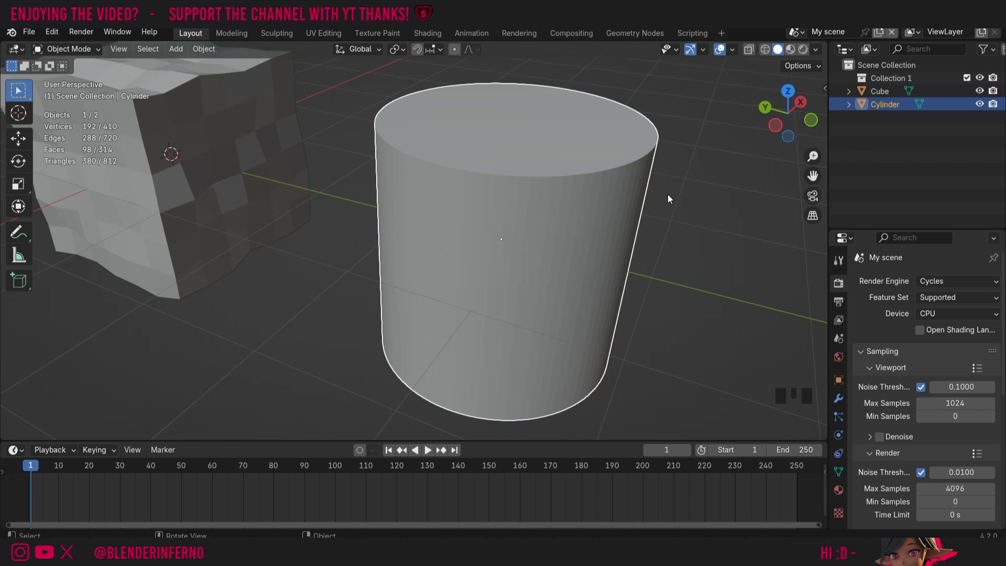